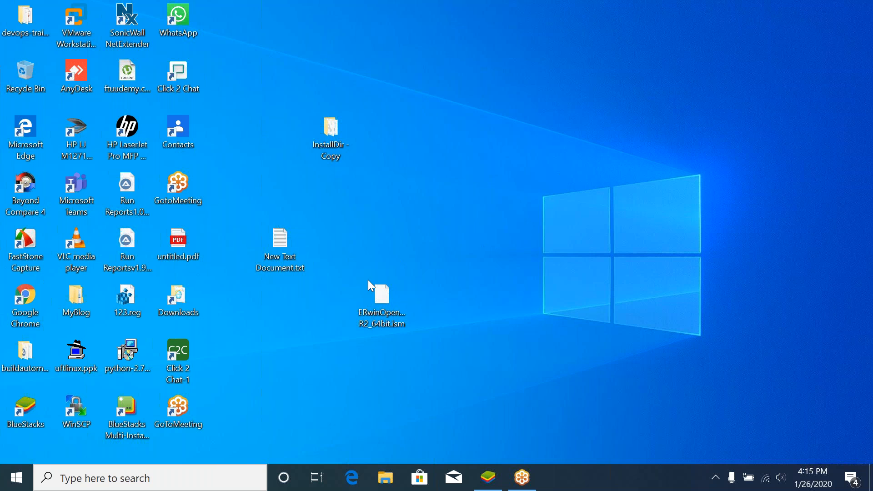
Note the versions 2.x and 3.x in a new Notepad document, then discard it without saving
{"action": "key", "text": "super+r"}
{"action": "type", "text": "no"}
{"action": "key", "text": "Return"}
{"action": "type", "text": "2"}
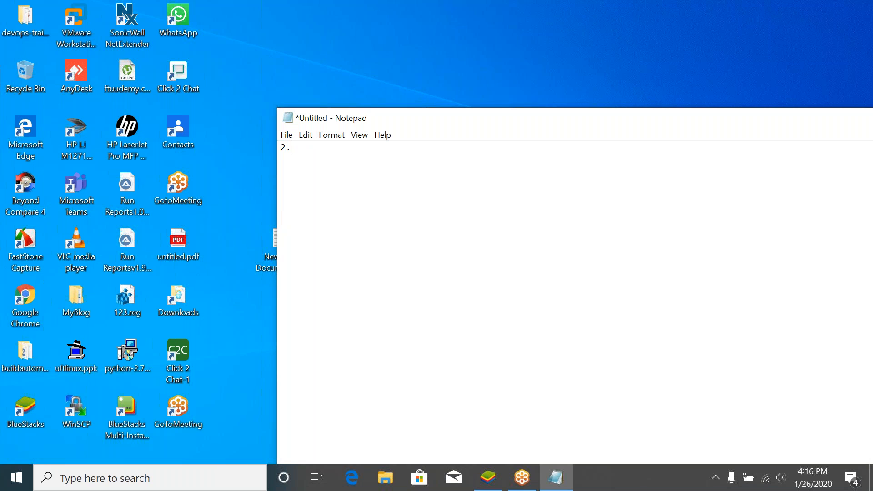
{"action": "type", "text": ".x 3.x"}
{"action": "double_click", "coordinate": [283, 120]}
{"action": "left_click", "coordinate": [446, 241]}
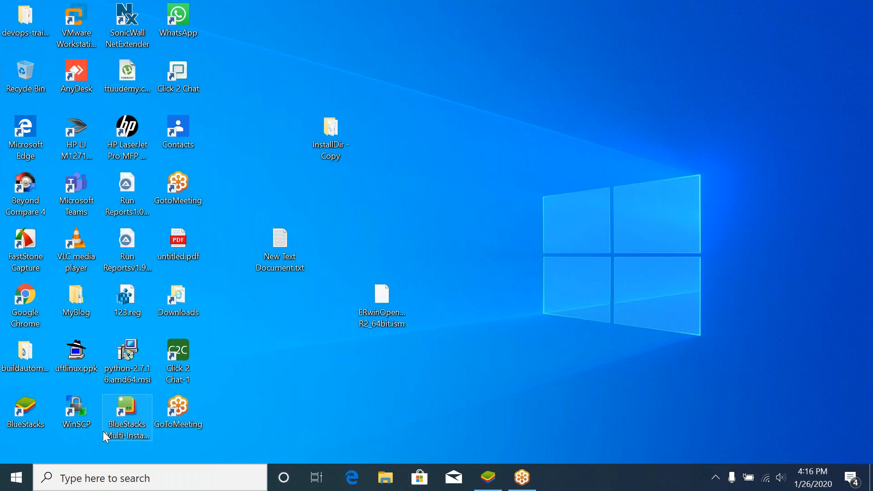
Open Google Chrome and search the web for python
{"action": "left_click", "coordinate": [139, 373]}
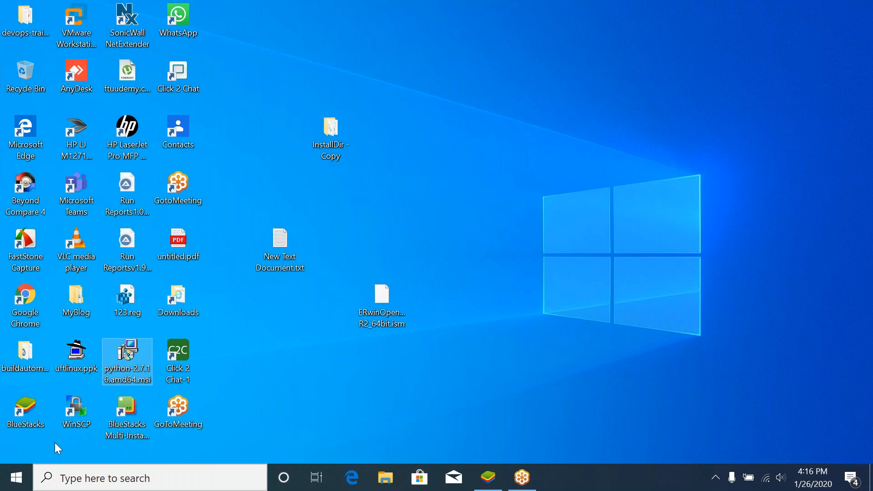
{"action": "left_click", "coordinate": [32, 290]}
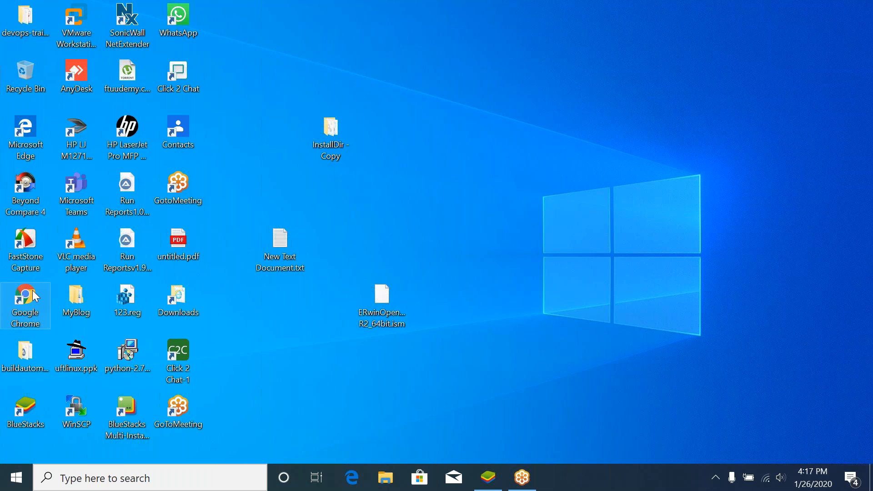
{"action": "double_click", "coordinate": [32, 290]}
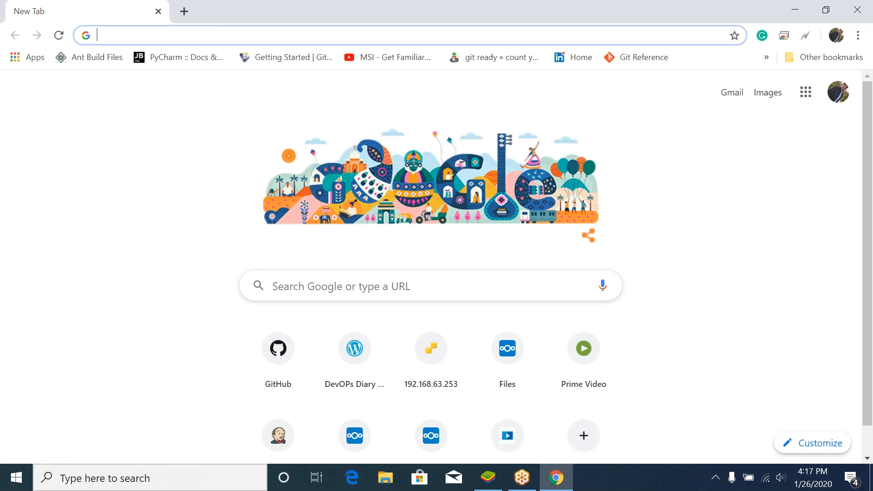
{"action": "type", "text": "python"}
{"action": "key", "text": "Return"}
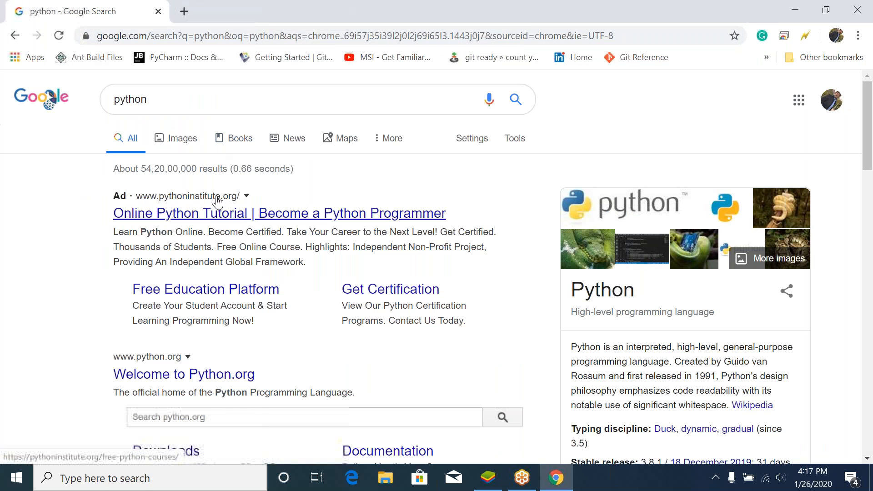
Open the official Python.org site from the search results and download the Python 3.8.1 installer for Windows
{"action": "scroll", "coordinate": [870, 160], "scroll_direction": "down", "scroll_amount": 2}
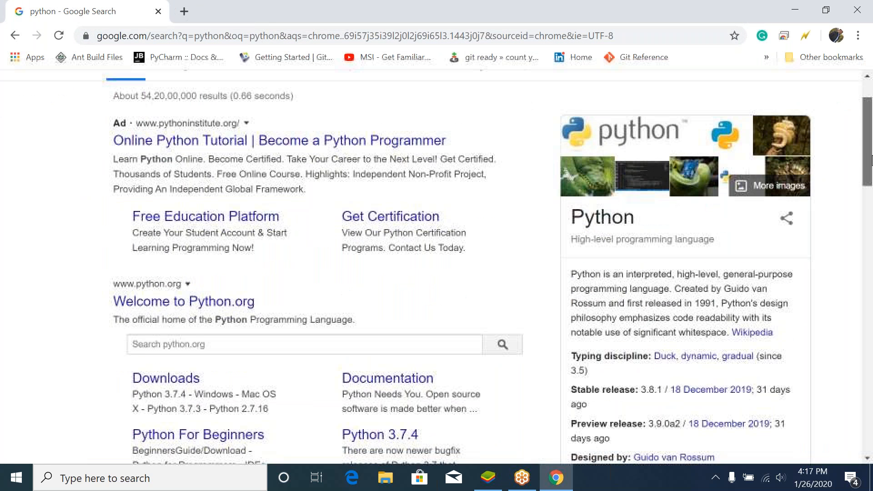
{"action": "left_click_drag", "start_coordinate": [870, 160], "coordinate": [869, 193]}
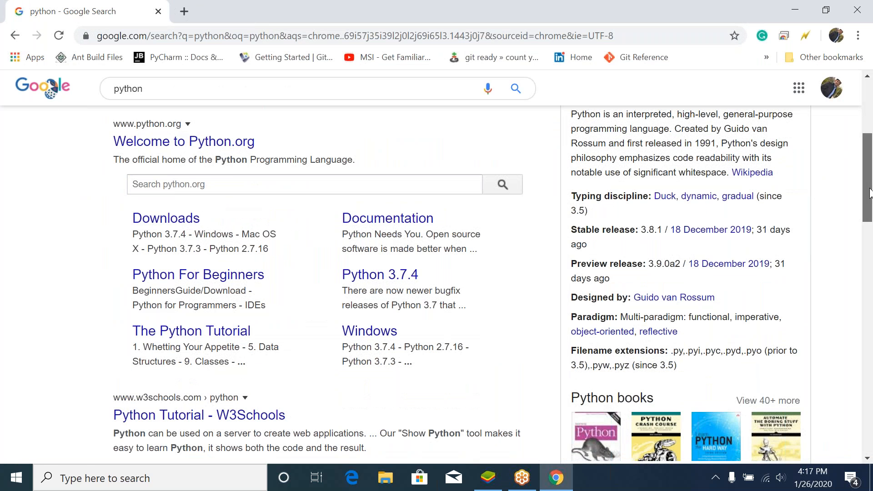
{"action": "scroll", "coordinate": [172, 164], "scroll_direction": "up", "scroll_amount": 1}
{"action": "left_click", "coordinate": [195, 181]}
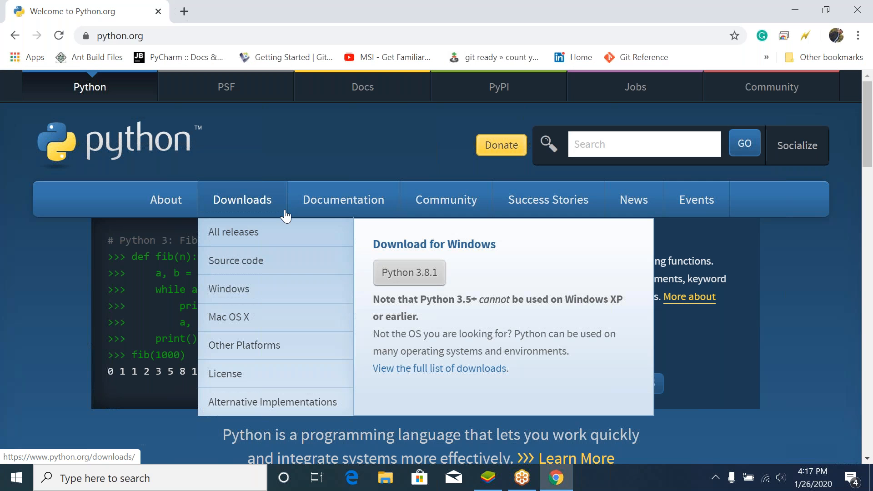
{"action": "mouse_move", "coordinate": [273, 209]}
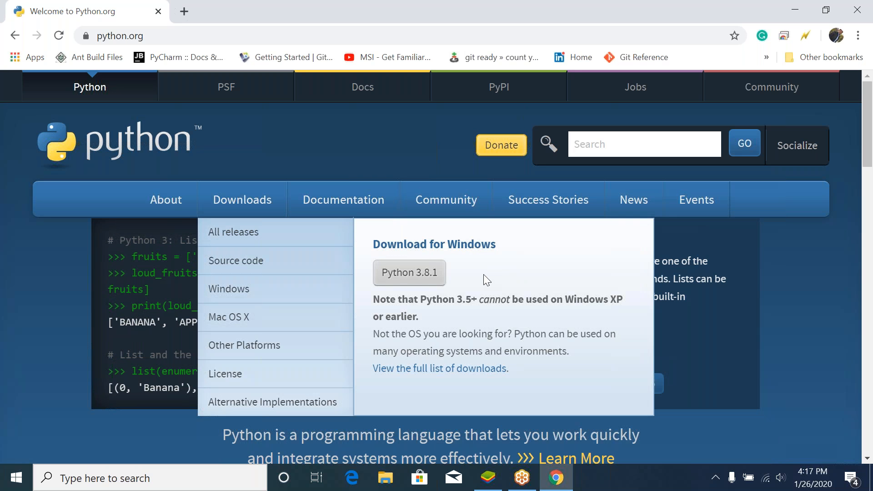
{"action": "left_click", "coordinate": [418, 276]}
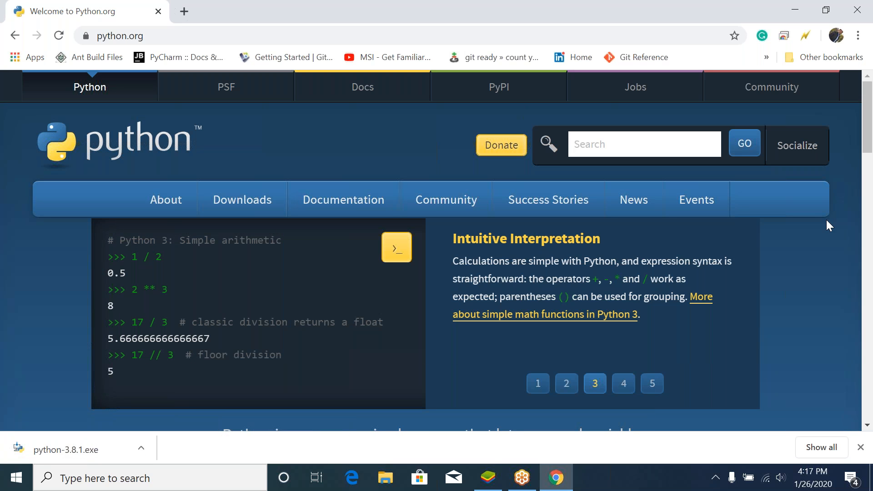
Search for python 2 download in a new tab and look through the Python 2.0 release page, closing the tab when finished
{"action": "left_click", "coordinate": [184, 10]}
{"action": "type", "text": "python 2 do"}
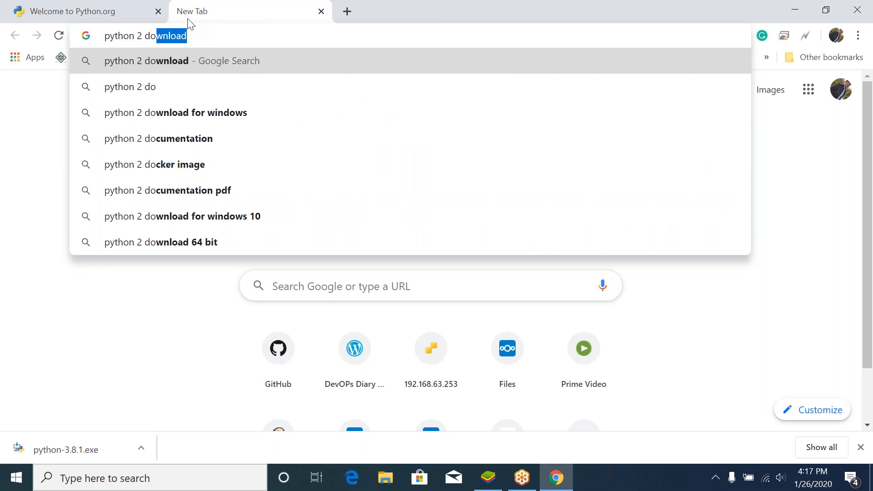
{"action": "key", "text": "Return"}
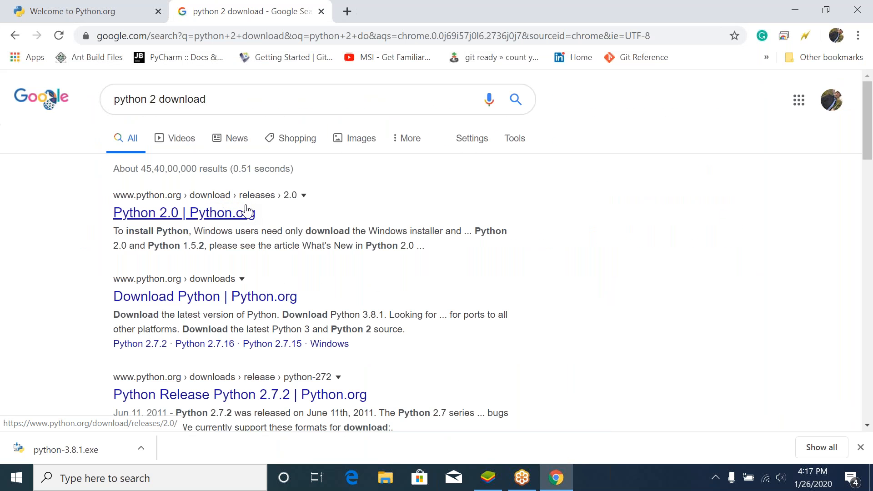
{"action": "left_click", "coordinate": [246, 210]}
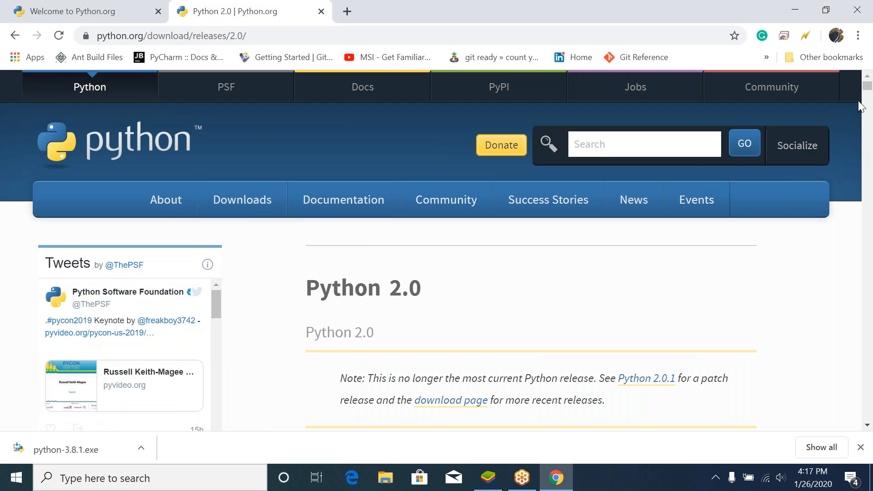
{"action": "left_click_drag", "start_coordinate": [866, 87], "coordinate": [868, 108]}
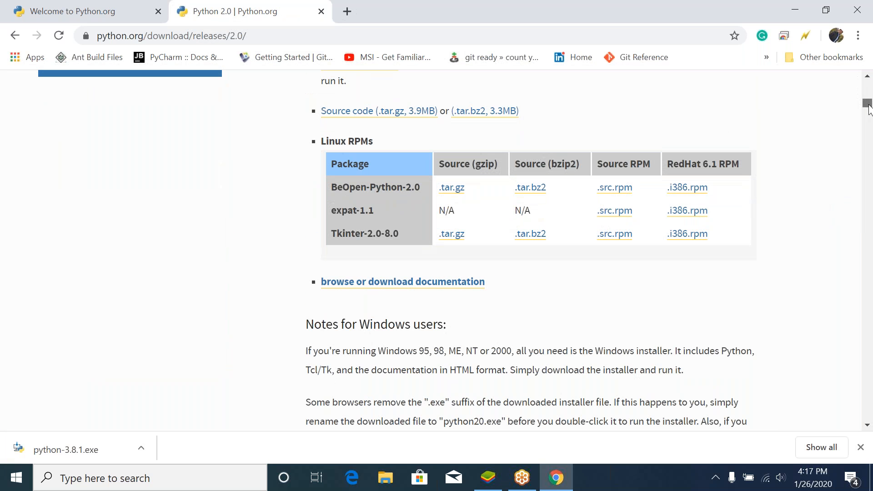
{"action": "left_click", "coordinate": [321, 12]}
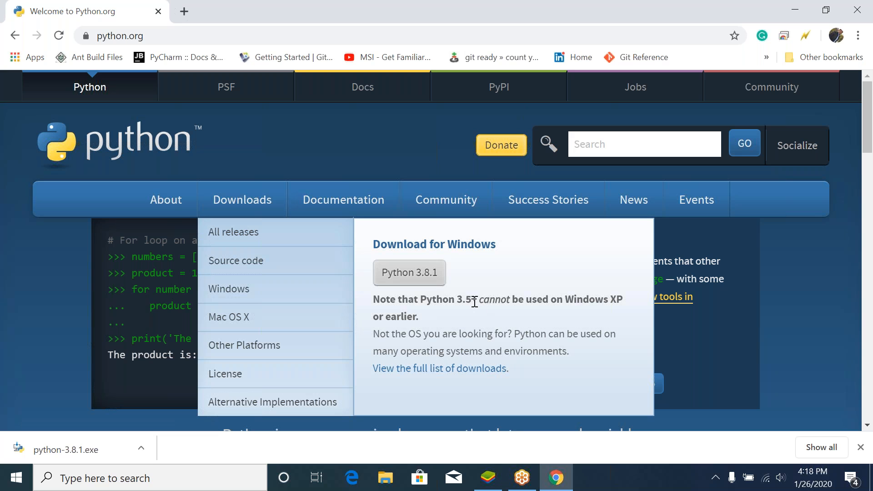
Examine the Windows compatibility note for Python 3.5+ and the list of specific releases on the full downloads page
{"action": "double_click", "coordinate": [459, 300]}
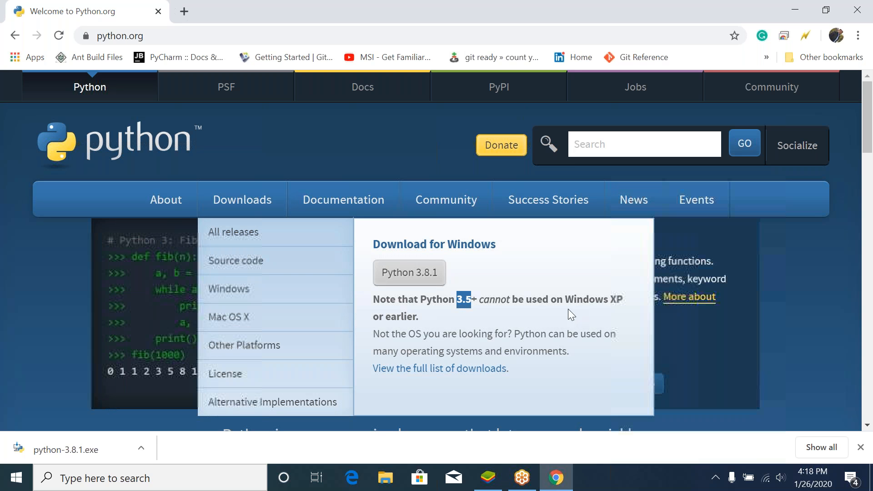
{"action": "left_click", "coordinate": [466, 372]}
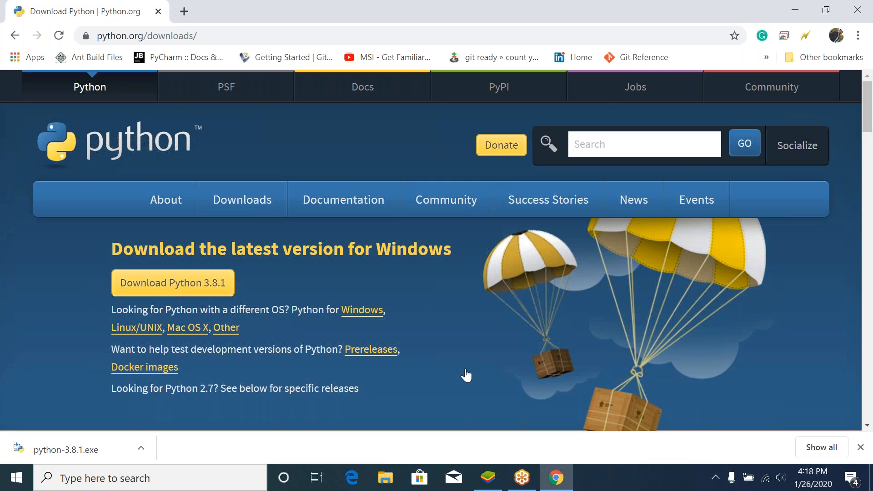
{"action": "left_click", "coordinate": [869, 152]}
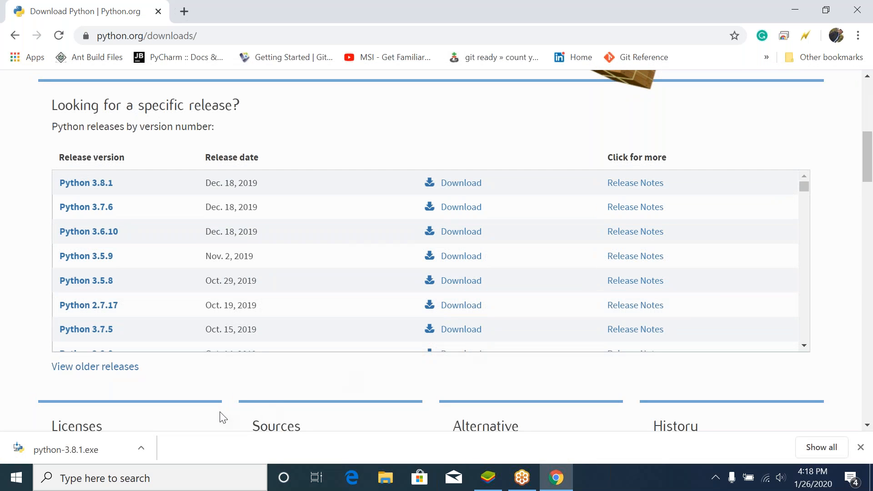
{"action": "left_click_drag", "start_coordinate": [867, 177], "coordinate": [868, 200]}
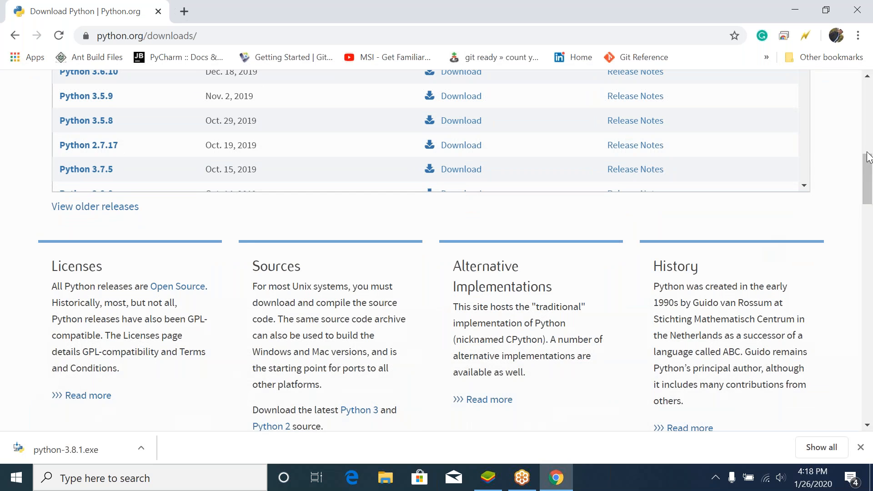
{"action": "left_click_drag", "start_coordinate": [869, 172], "coordinate": [871, 146]}
{"action": "scroll", "coordinate": [489, 276], "scroll_direction": "up", "scroll_amount": 10}
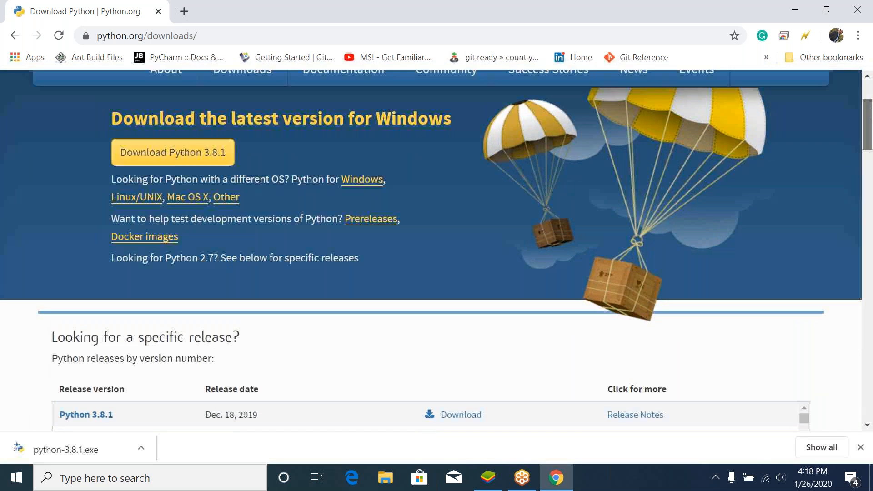
Run the downloaded python-3.8.1.exe from its folder and install Python 3.8.1 (32-bit) with the default settings
{"action": "left_click", "coordinate": [146, 445]}
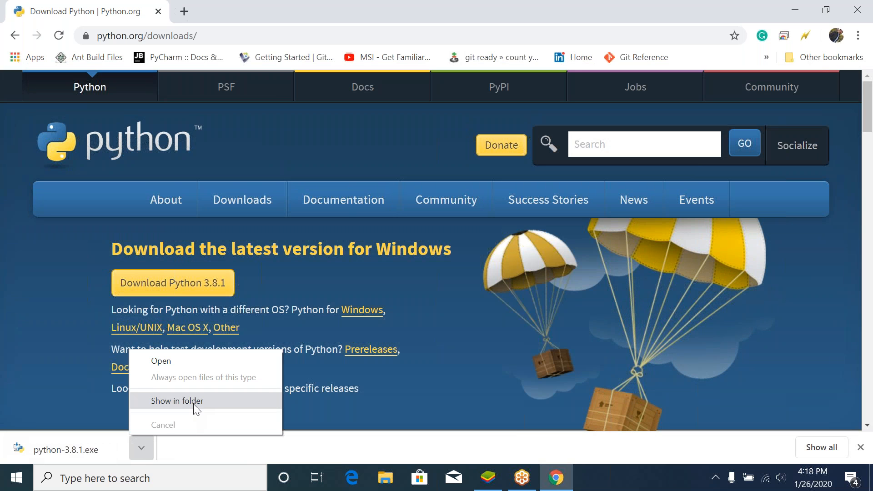
{"action": "left_click", "coordinate": [195, 402]}
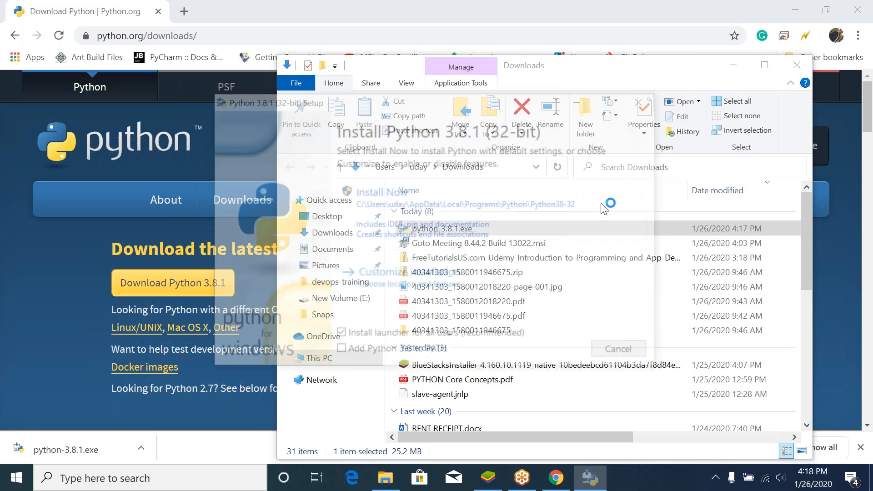
{"action": "left_click", "coordinate": [795, 66]}
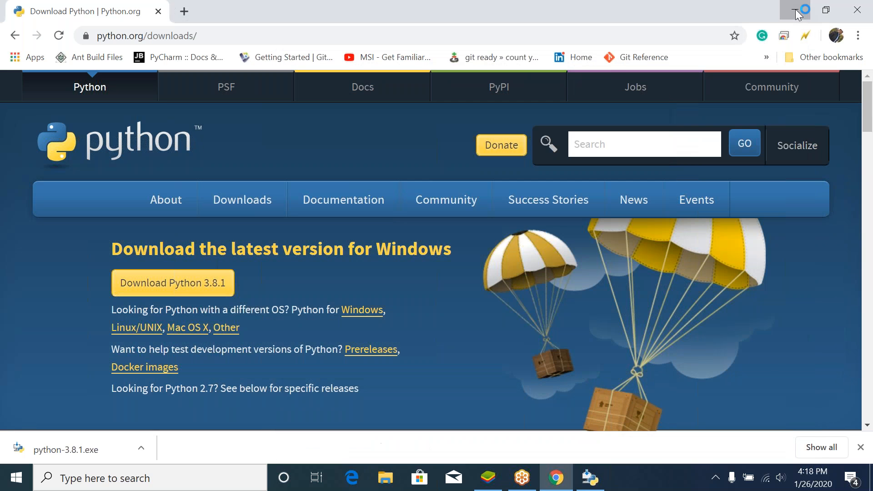
{"action": "left_click", "coordinate": [796, 10]}
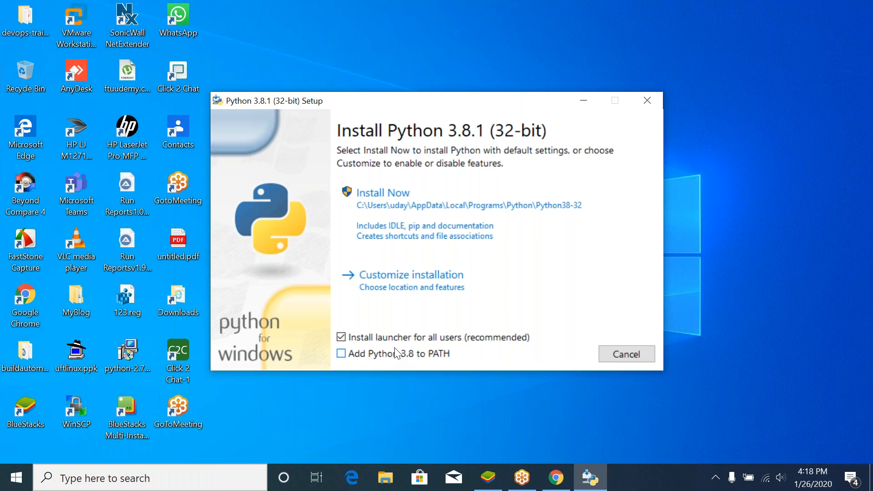
{"action": "left_click", "coordinate": [419, 214]}
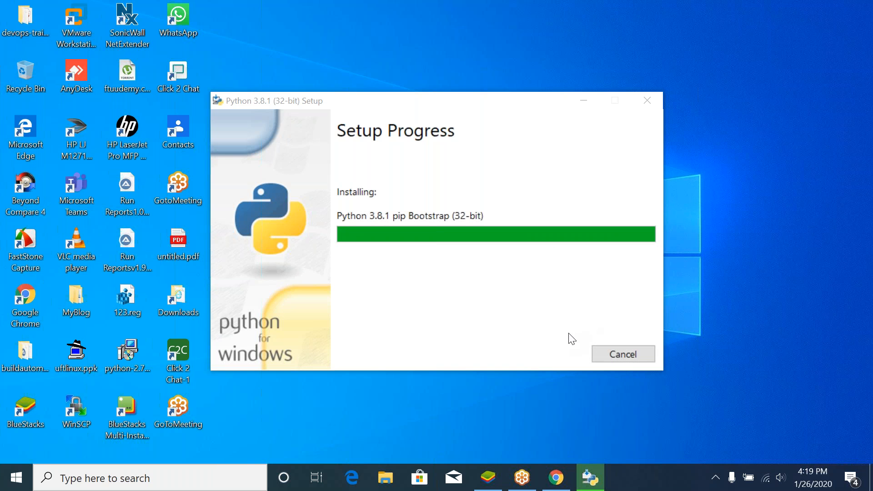
Search the web in Chrome for python 3 64 bit and look through the results for a 64-bit download
{"action": "left_click", "coordinate": [555, 477]}
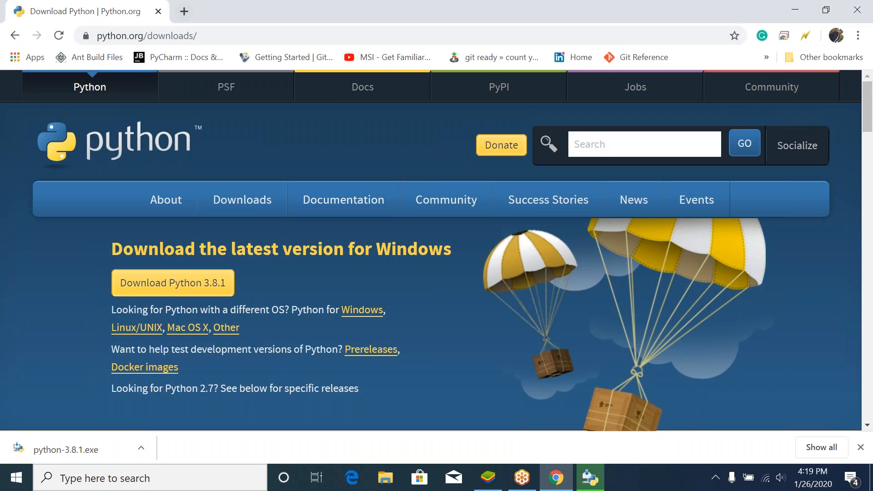
{"action": "left_click", "coordinate": [214, 34]}
{"action": "type", "text": "python 3"}
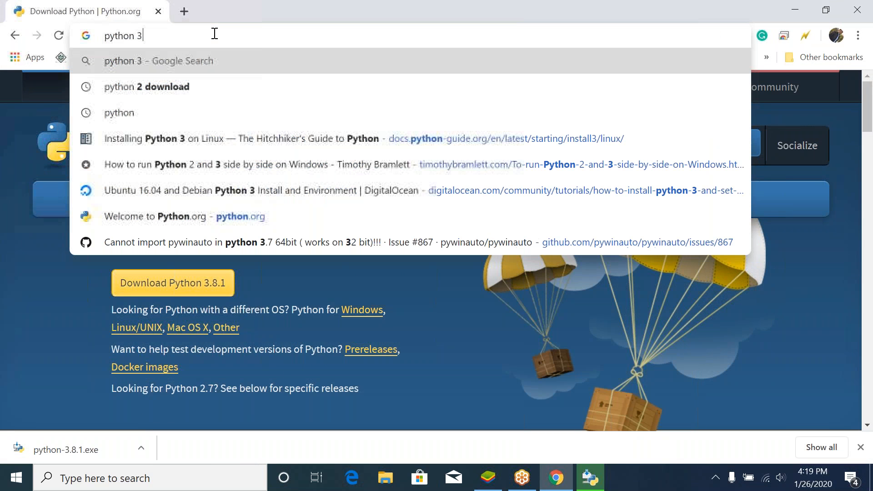
{"action": "type", "text": " 64 bit"}
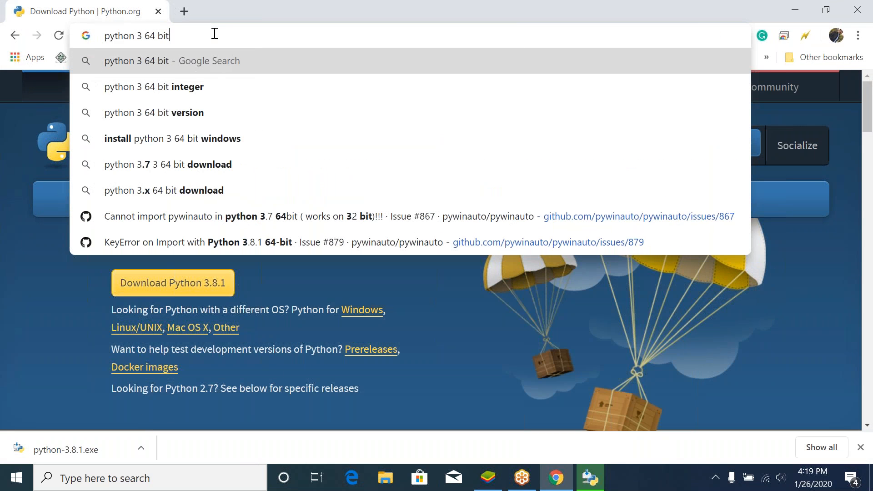
{"action": "key", "text": "Return"}
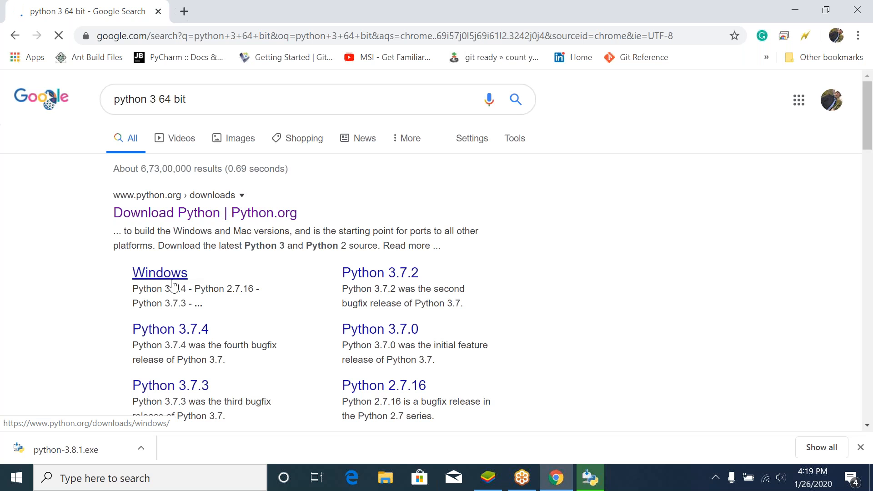
{"action": "left_click", "coordinate": [245, 221]}
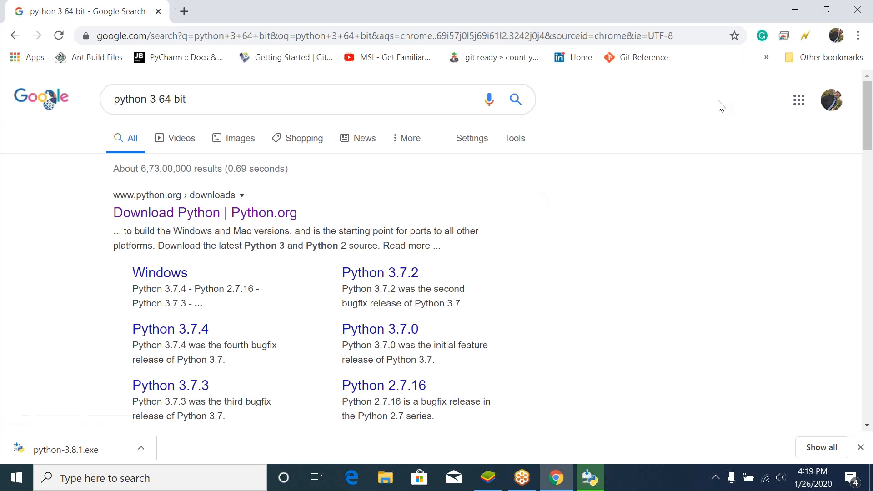
{"action": "left_click_drag", "start_coordinate": [870, 87], "coordinate": [870, 122]}
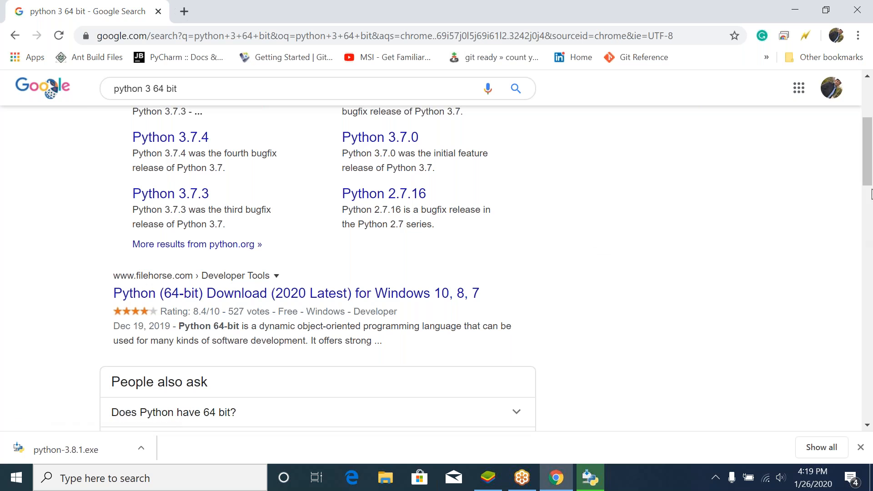
{"action": "left_click_drag", "start_coordinate": [865, 169], "coordinate": [865, 130]}
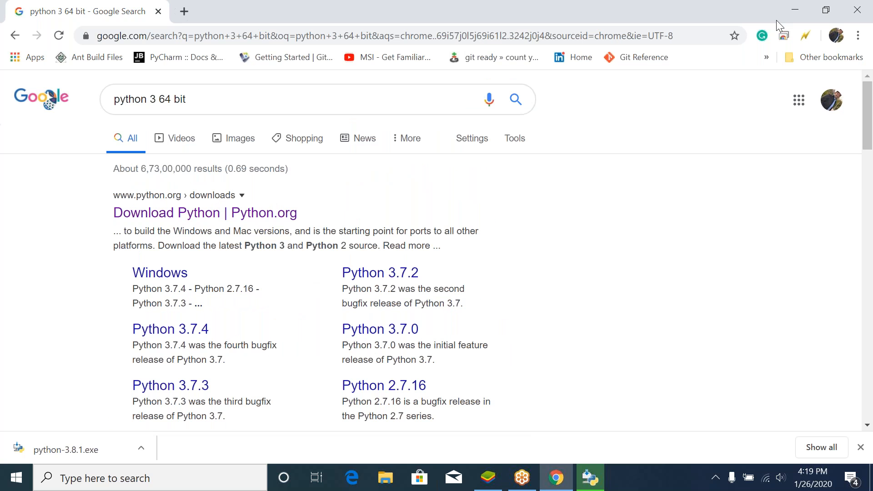
Return to the Python 3.8.1 setup window and close the finished installer
{"action": "left_click", "coordinate": [795, 10]}
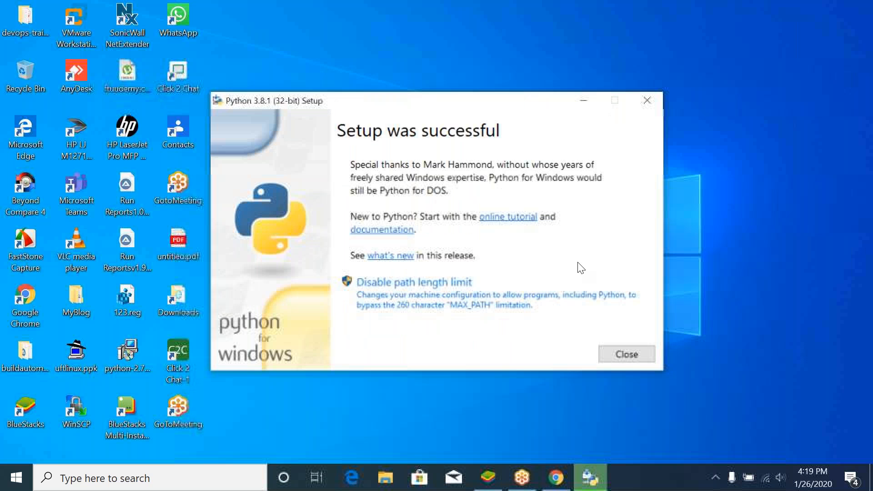
{"action": "left_click", "coordinate": [629, 353]}
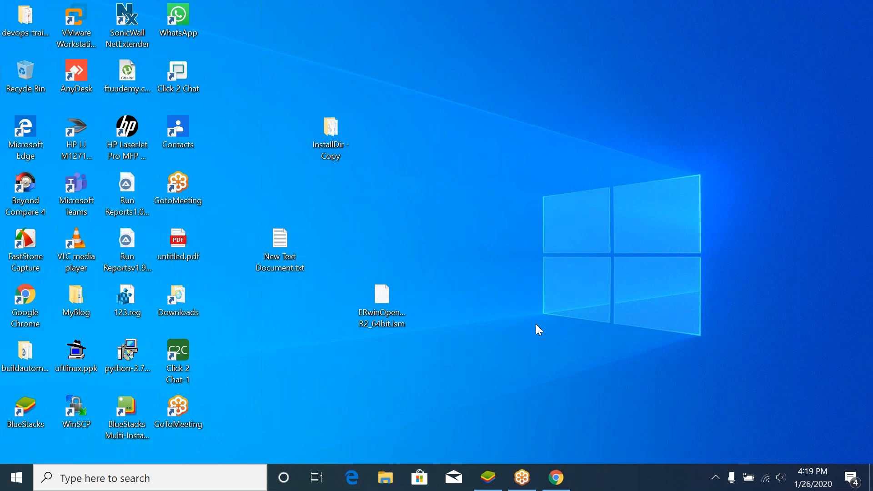
Open a Command Prompt window, run python to test the installation, and close the Microsoft Store page
{"action": "key", "text": "super+r"}
{"action": "key", "text": "Return"}
{"action": "type", "text": "python"}
{"action": "key", "text": "Return"}
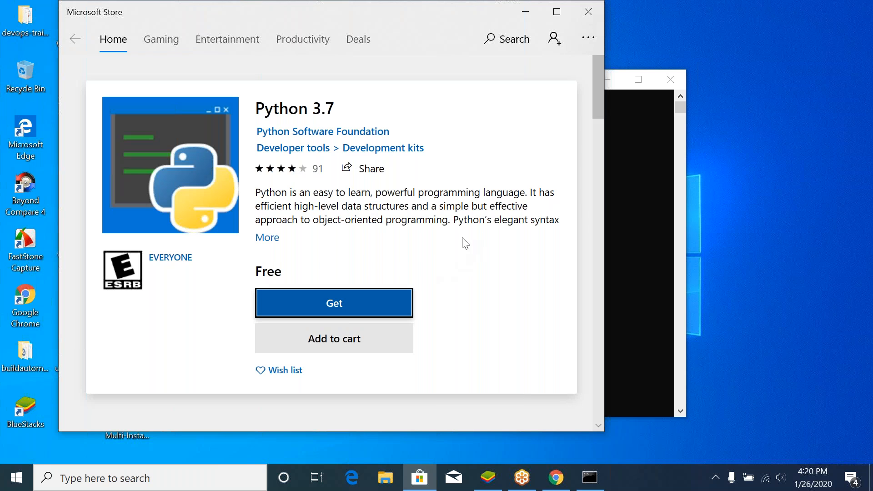
{"action": "left_click", "coordinate": [587, 11]}
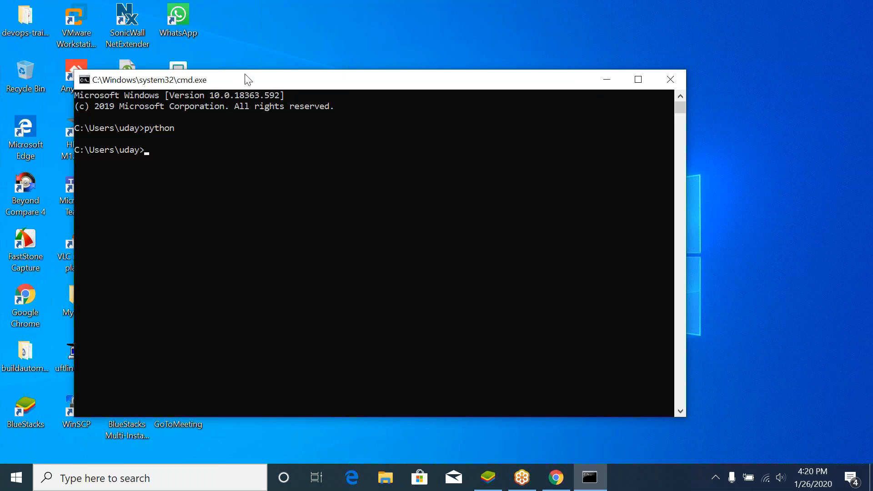
{"action": "left_click_drag", "start_coordinate": [245, 74], "coordinate": [301, 64]}
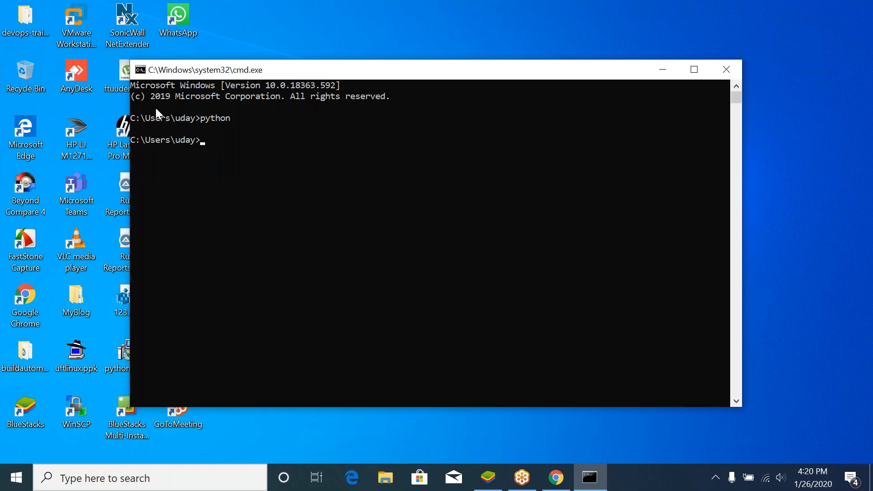
Open the Environment Variables dialog through the computer's advanced system properties and look through the user and system variables
{"action": "double_click", "coordinate": [25, 75]}
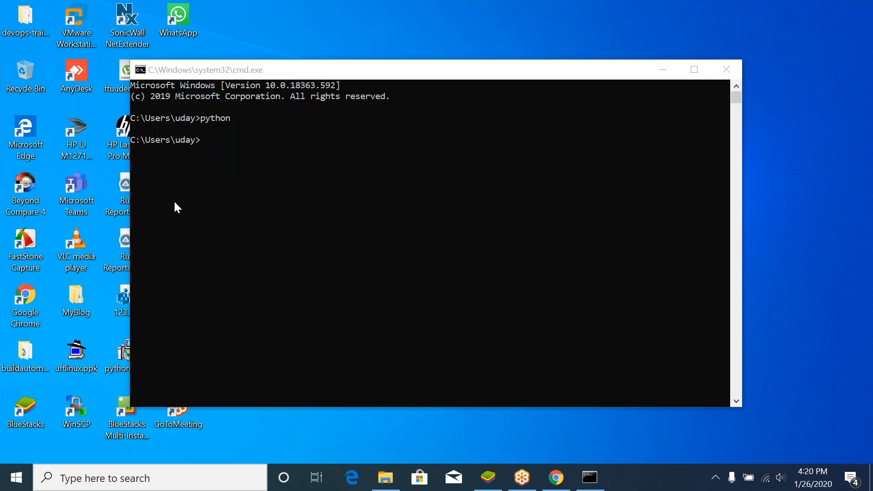
{"action": "right_click", "coordinate": [318, 360]}
{"action": "left_click", "coordinate": [338, 346]}
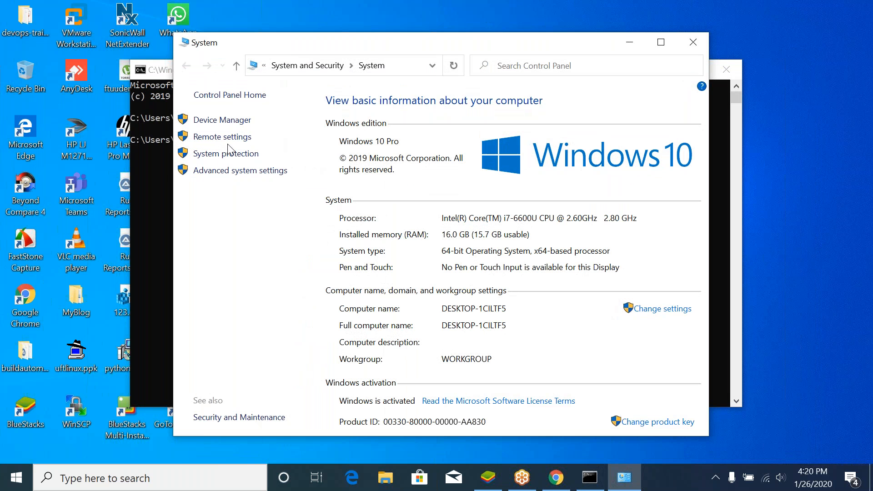
{"action": "left_click", "coordinate": [226, 172]}
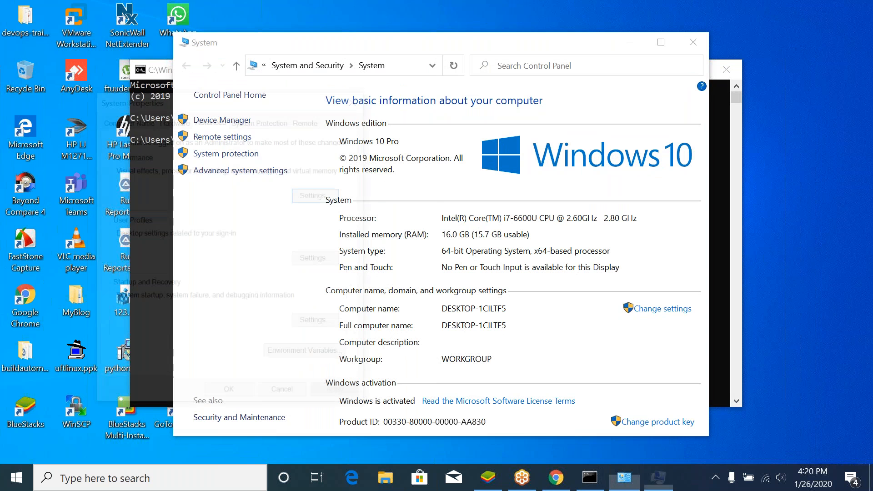
{"action": "left_click", "coordinate": [287, 355]}
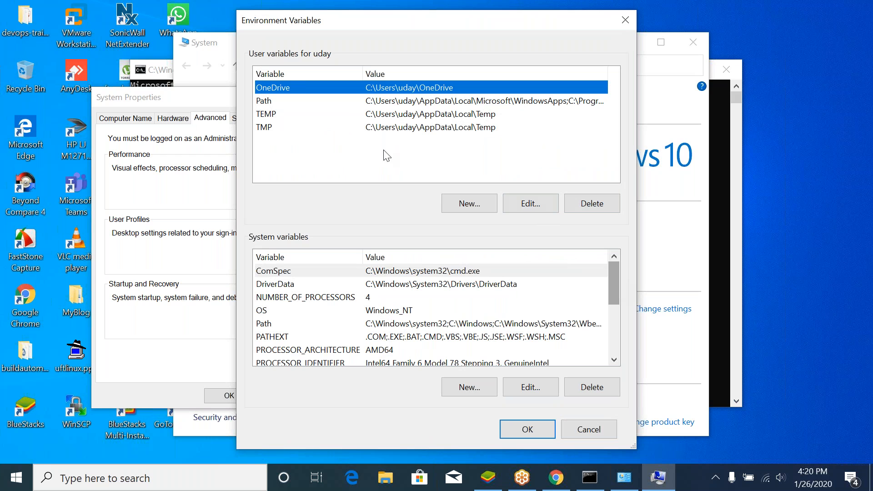
{"action": "left_click_drag", "start_coordinate": [283, 23], "coordinate": [237, 39]}
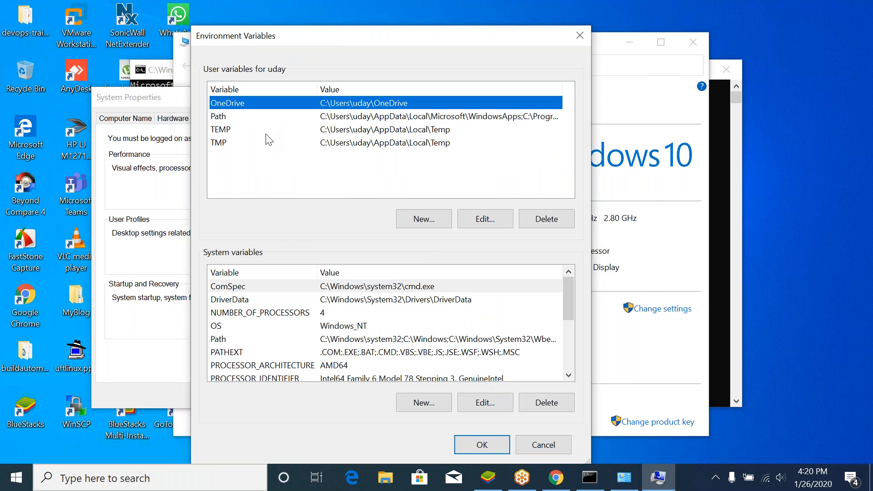
{"action": "left_click_drag", "start_coordinate": [570, 294], "coordinate": [567, 354]}
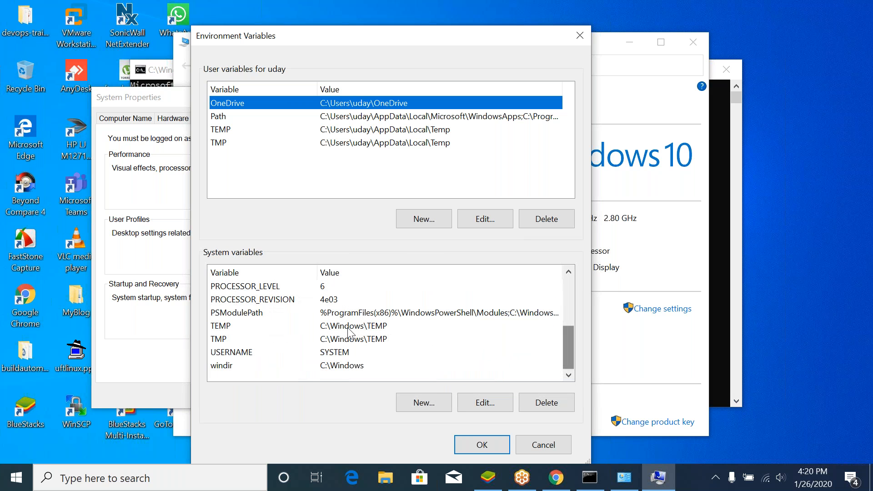
{"action": "left_click", "coordinate": [230, 287]}
{"action": "left_click_drag", "start_coordinate": [569, 353], "coordinate": [568, 303]}
{"action": "left_click", "coordinate": [306, 179]}
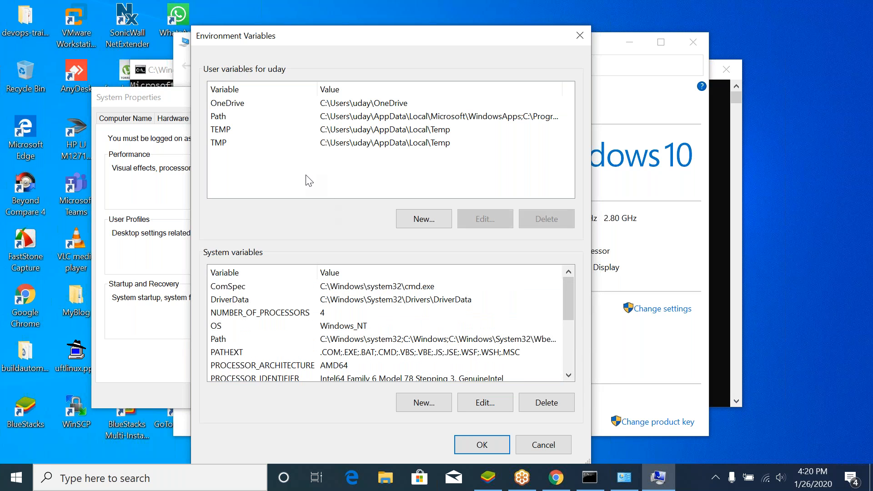
Search Windows for pyt, open the file location of Python 3.8 (32-bit), and inspect the folder's full path
{"action": "key", "text": "super"}
{"action": "type", "text": "pyt"}
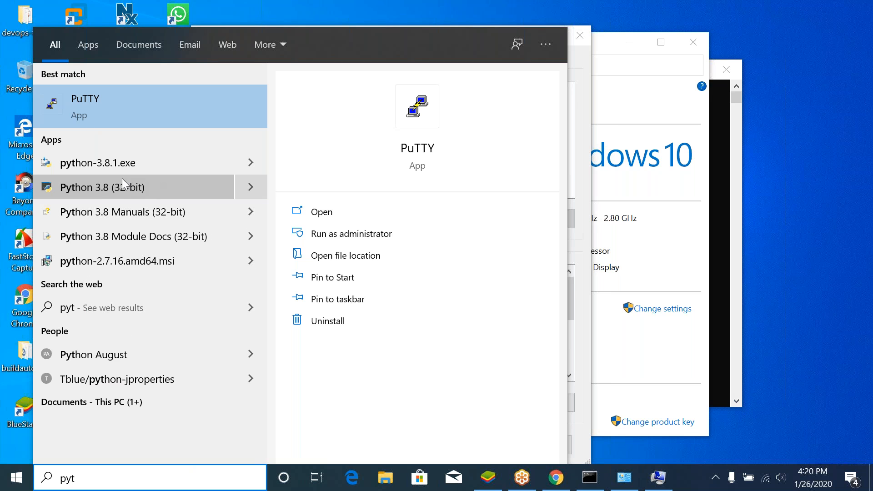
{"action": "right_click", "coordinate": [117, 190]}
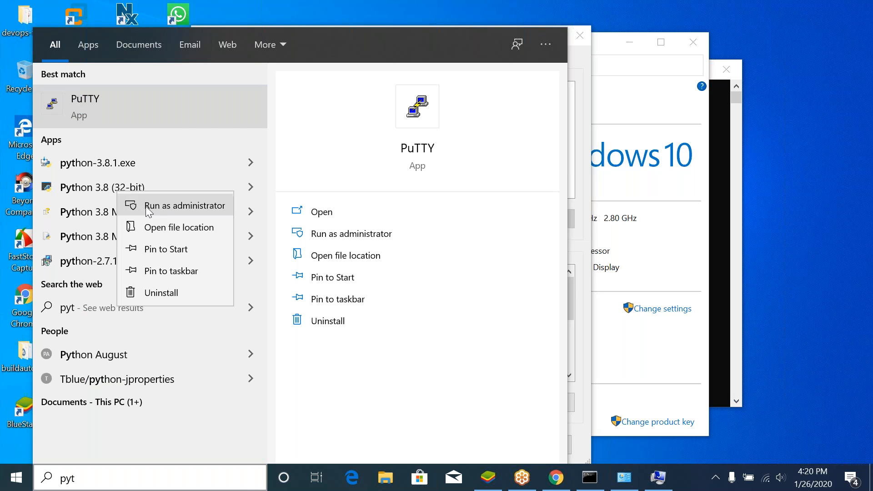
{"action": "left_click", "coordinate": [167, 227]}
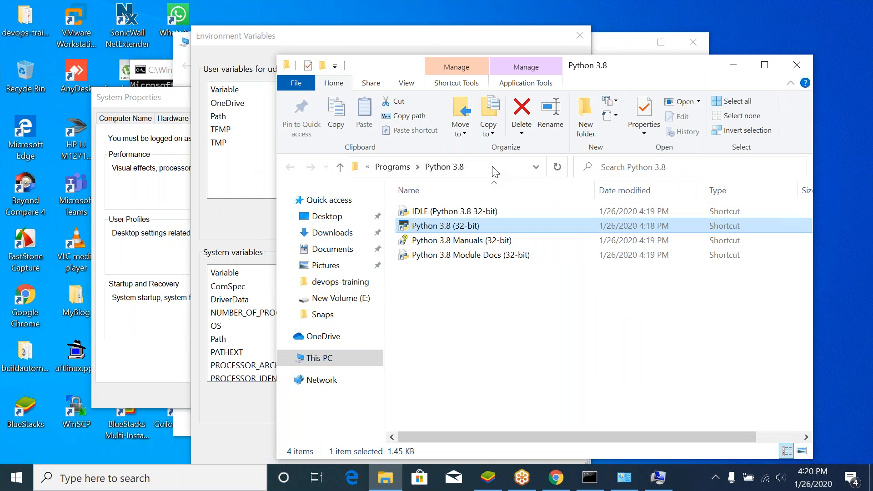
{"action": "left_click", "coordinate": [416, 168]}
{"action": "left_click", "coordinate": [416, 168]}
{"action": "left_click_drag", "start_coordinate": [415, 168], "coordinate": [436, 167]}
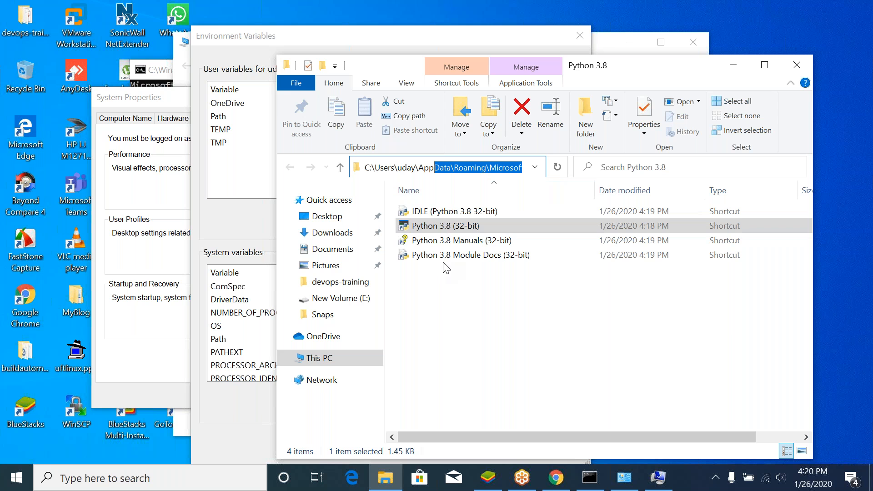
{"action": "left_click", "coordinate": [499, 302]}
Open the Python 3.8 (32-bit) shortcut's target folder, Python38-32, copy its full path, and close the folder window
{"action": "right_click", "coordinate": [466, 227]}
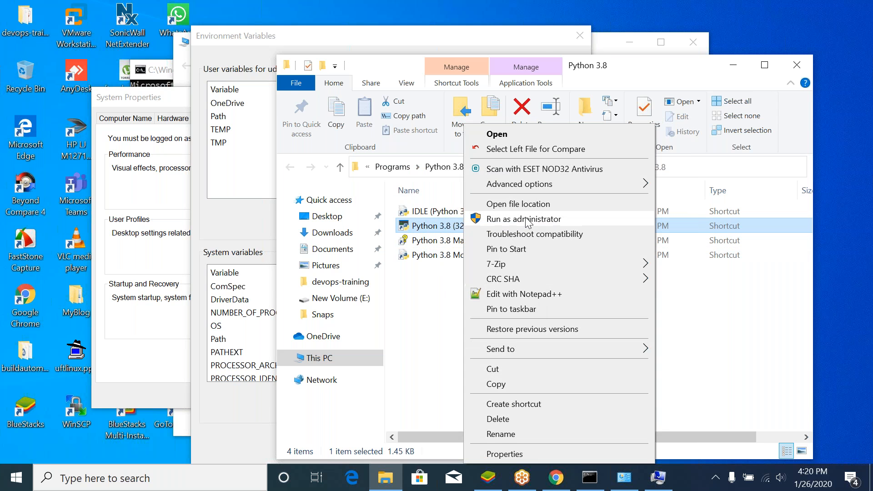
{"action": "left_click", "coordinate": [527, 204]}
{"action": "left_click", "coordinate": [515, 168]}
{"action": "left_click", "coordinate": [464, 169]}
{"action": "left_click_drag", "start_coordinate": [418, 168], "coordinate": [359, 168]}
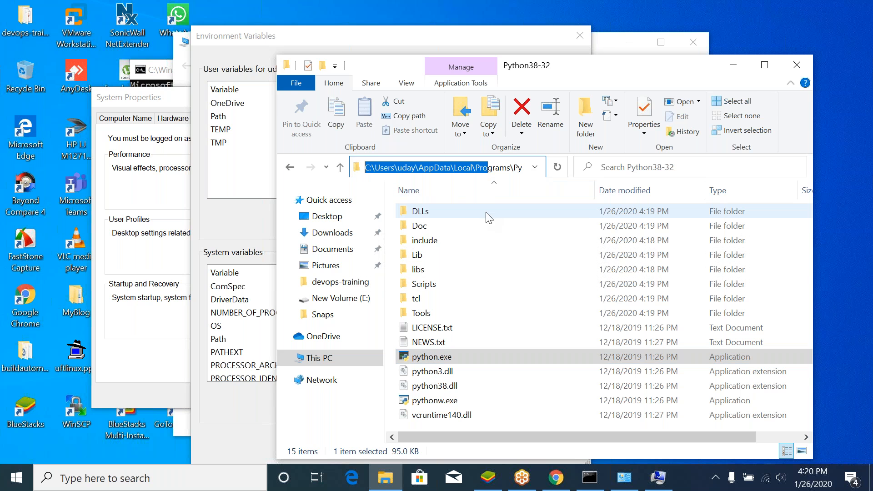
{"action": "left_click", "coordinate": [508, 386]}
{"action": "left_click", "coordinate": [489, 359]}
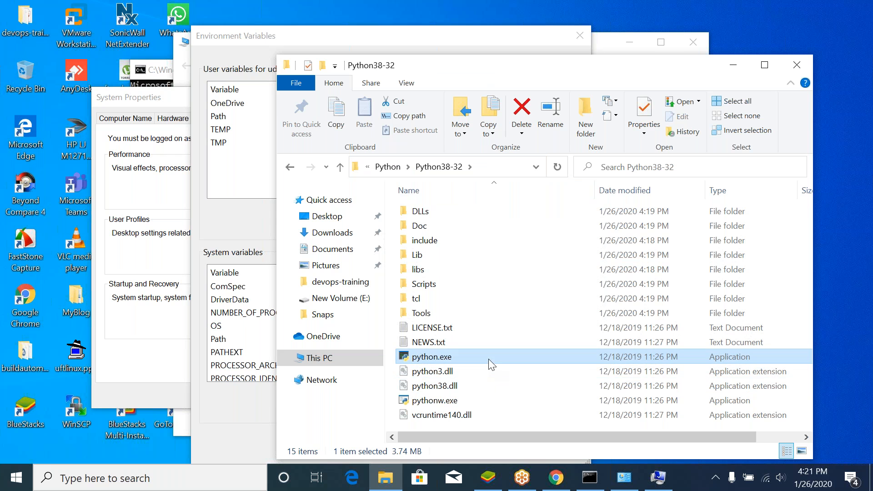
{"action": "left_click", "coordinate": [495, 167]}
{"action": "key", "text": "ctrl+c"}
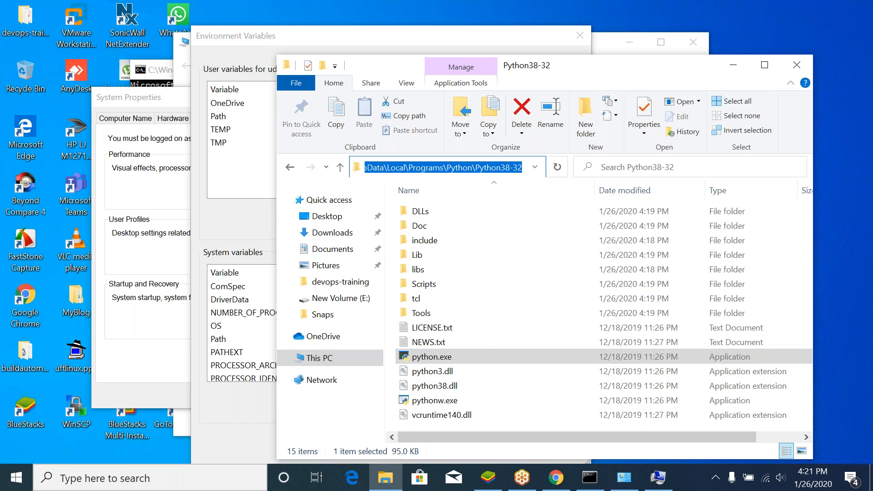
{"action": "left_click", "coordinate": [796, 64]}
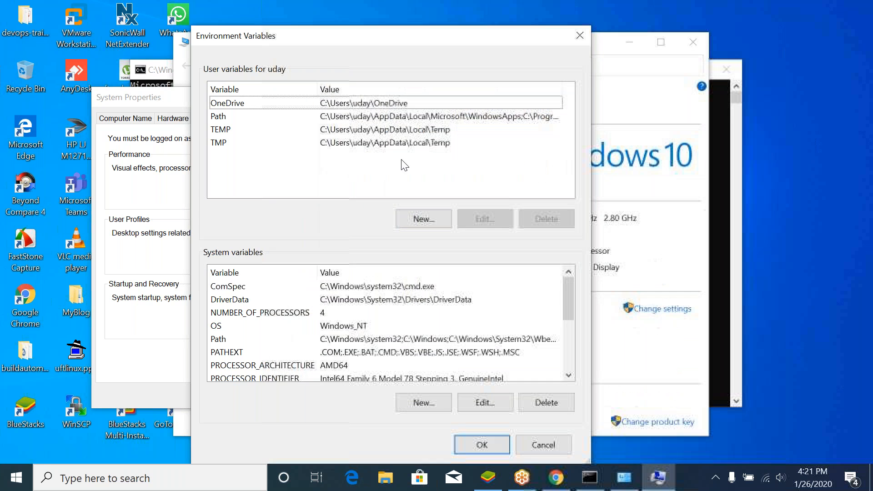
Add the copied AppData\Local\Programs\Python\Python38-32 folder path as an entry in the user Path variable and confirm the edit
{"action": "double_click", "coordinate": [221, 118]}
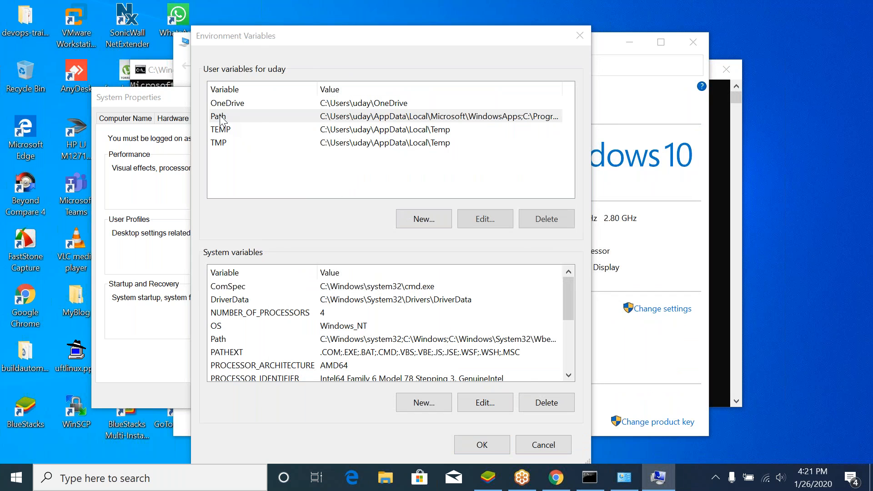
{"action": "double_click", "coordinate": [306, 123]}
{"action": "key", "text": "ctrl+v"}
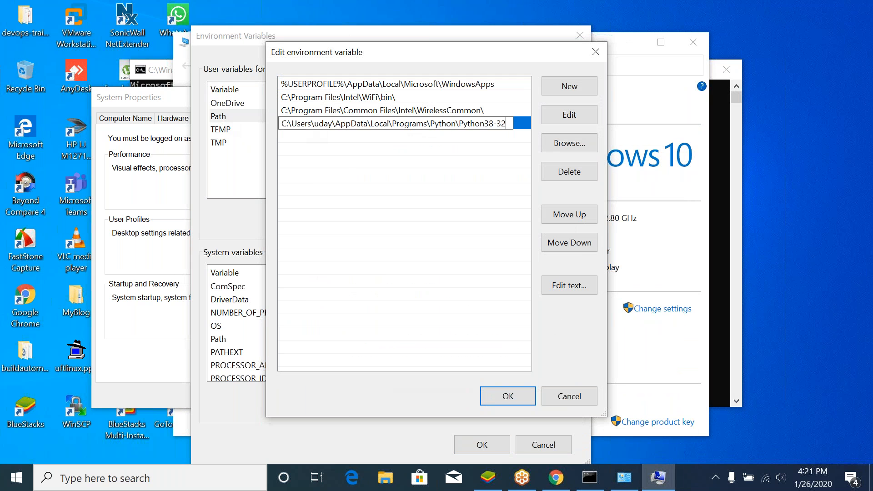
{"action": "left_click", "coordinate": [333, 159]}
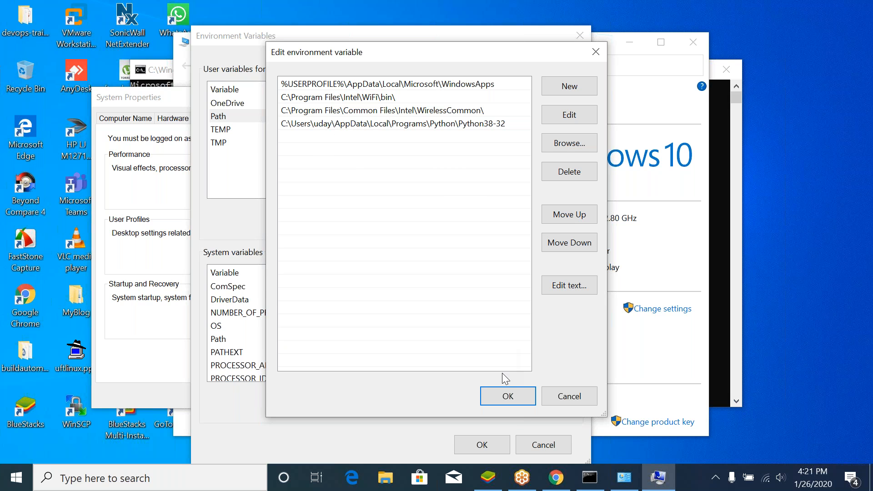
{"action": "left_click", "coordinate": [509, 396]}
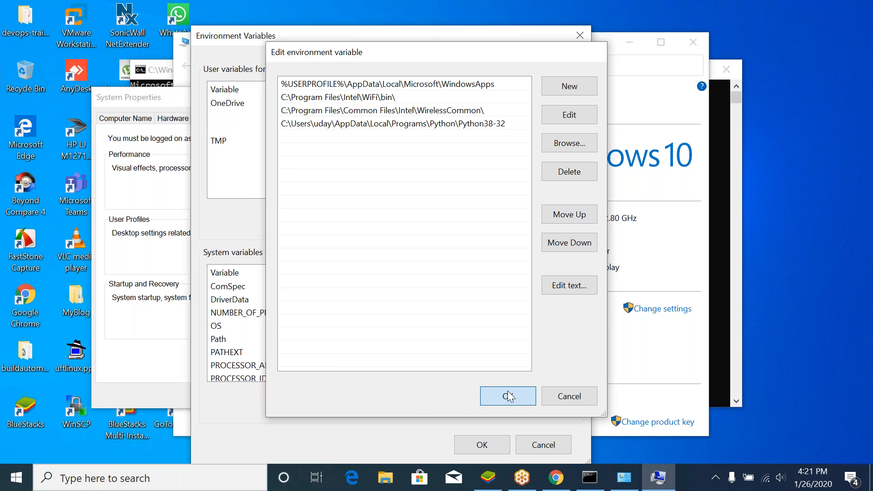
Open the copied Python38-32 path through the Run dialog and check that the folder contains python.exe
{"action": "key", "text": "super+r"}
{"action": "key", "text": "ctrl+v"}
{"action": "key", "text": "Return"}
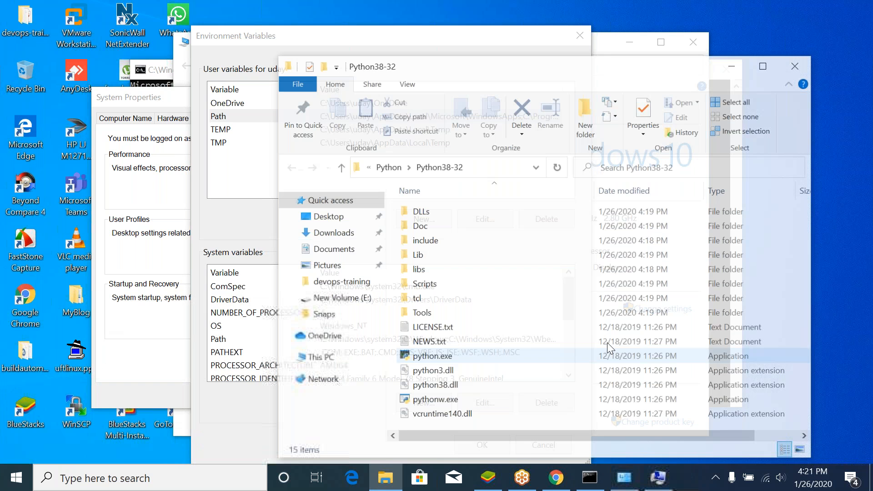
{"action": "left_click", "coordinate": [443, 359]}
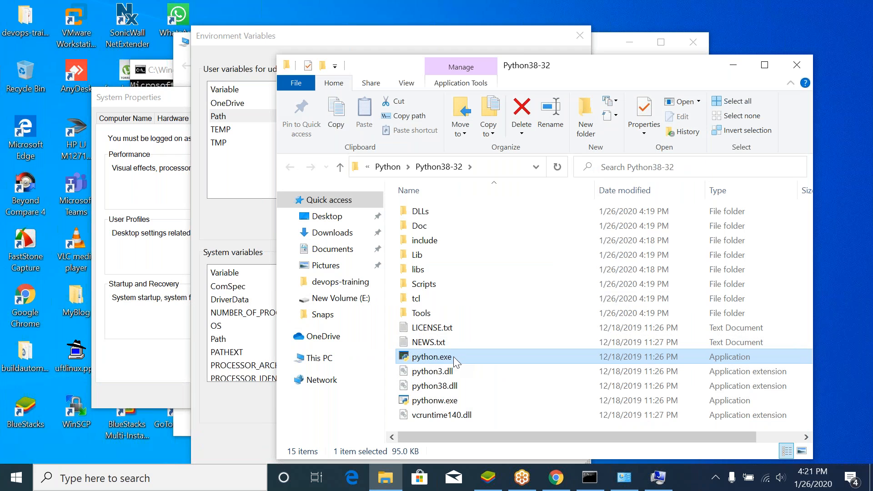
{"action": "left_click", "coordinate": [250, 51]}
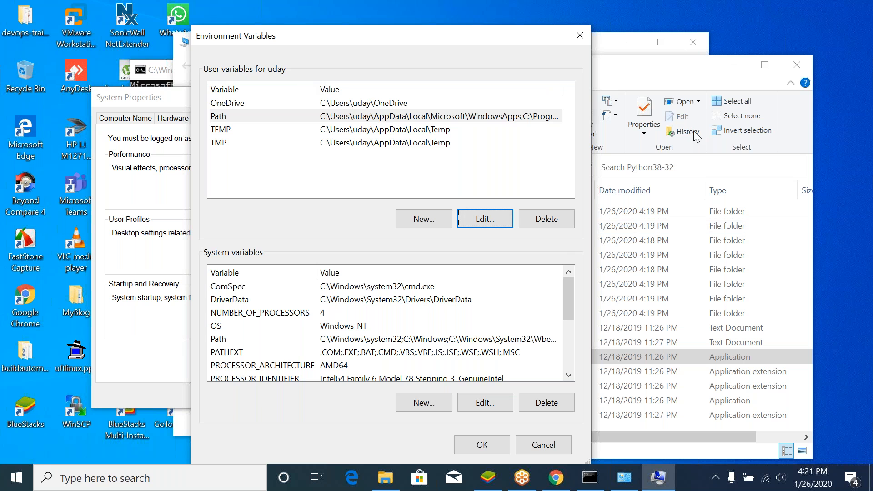
{"action": "left_click", "coordinate": [678, 81]}
In a new Command Prompt, run echo %path% and python, and close both the Microsoft Store and the Command Prompt
{"action": "key", "text": "super+r"}
{"action": "type", "text": "cmd"}
{"action": "key", "text": "Return"}
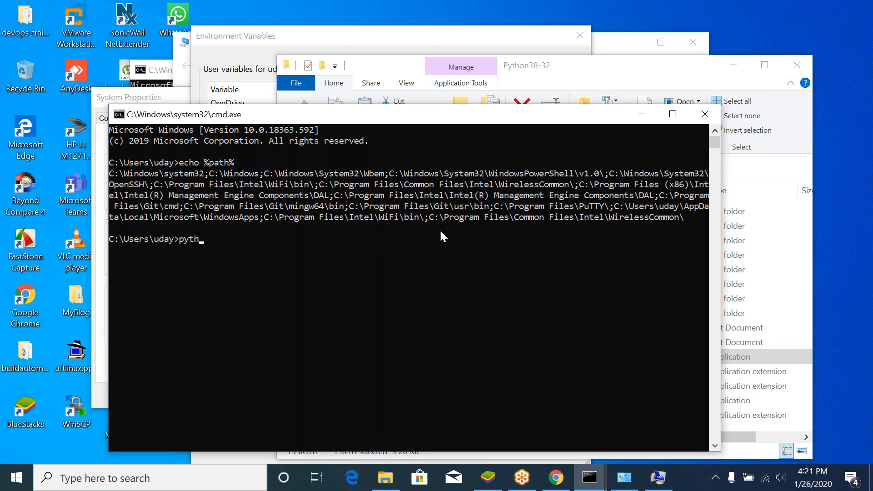
{"action": "key", "text": "Return"}
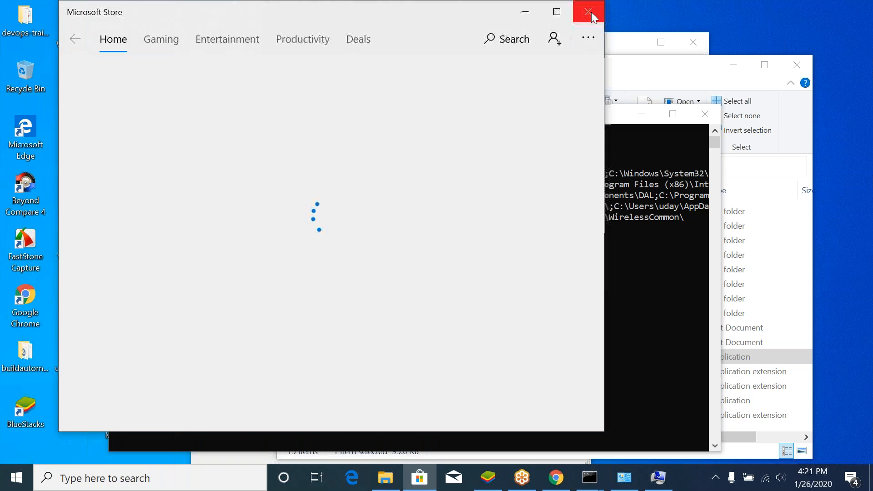
{"action": "left_click", "coordinate": [591, 12]}
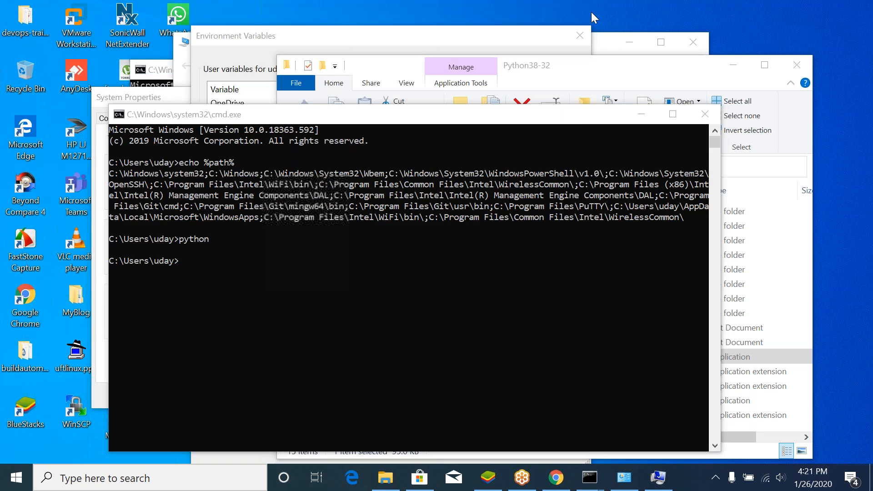
{"action": "left_click", "coordinate": [704, 114]}
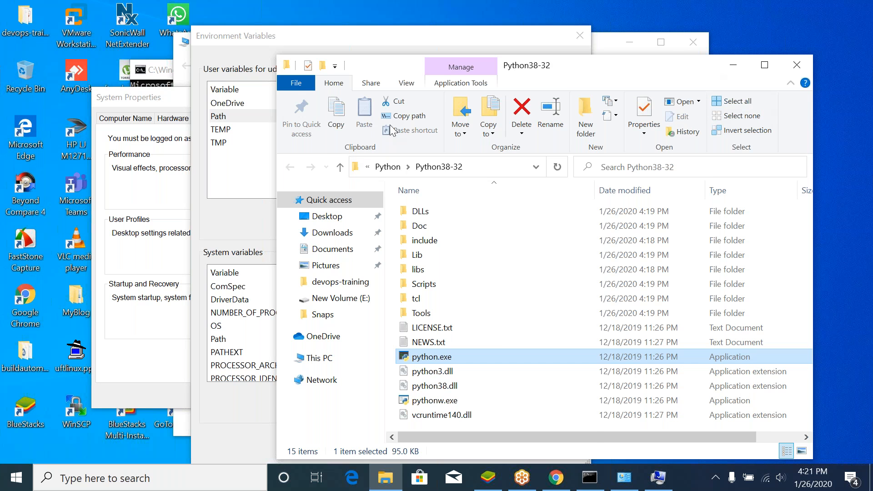
Reopen the user Path variable to review its entries, and look inside the Tools subfolder of Python38-32
{"action": "left_click", "coordinate": [232, 185]}
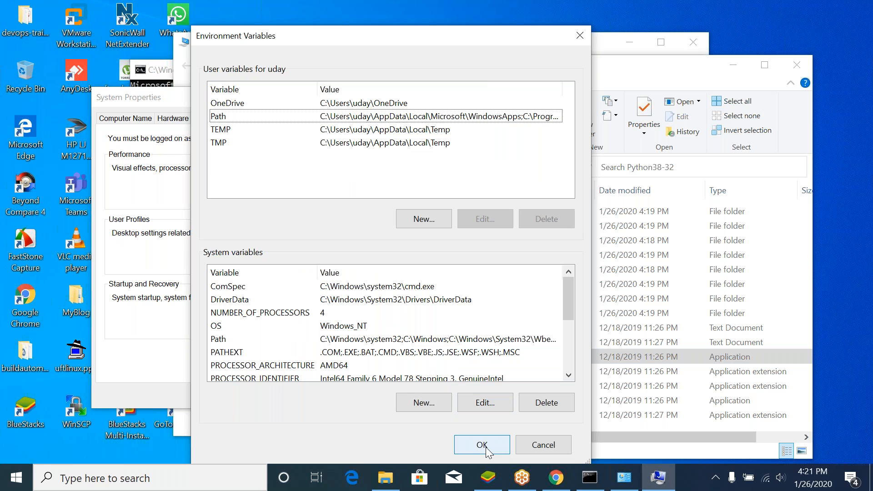
{"action": "double_click", "coordinate": [450, 118]}
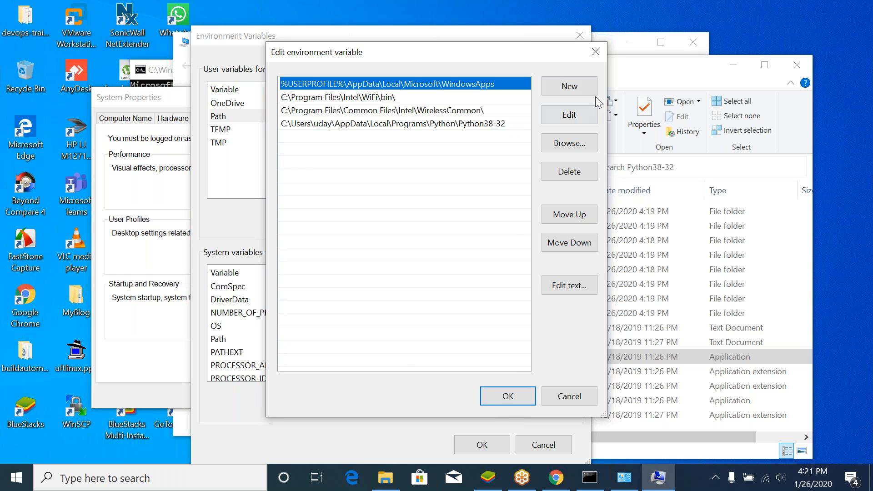
{"action": "left_click", "coordinate": [644, 83]}
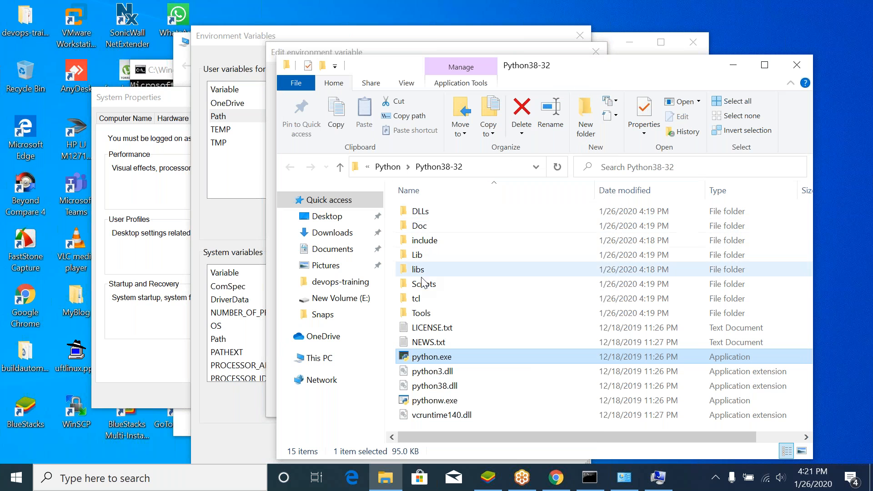
{"action": "double_click", "coordinate": [425, 313]}
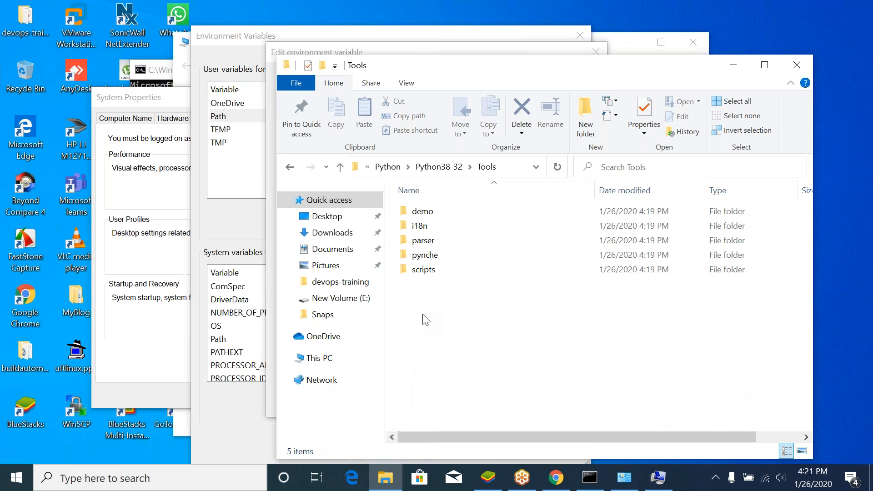
{"action": "key", "text": "alt+Left"}
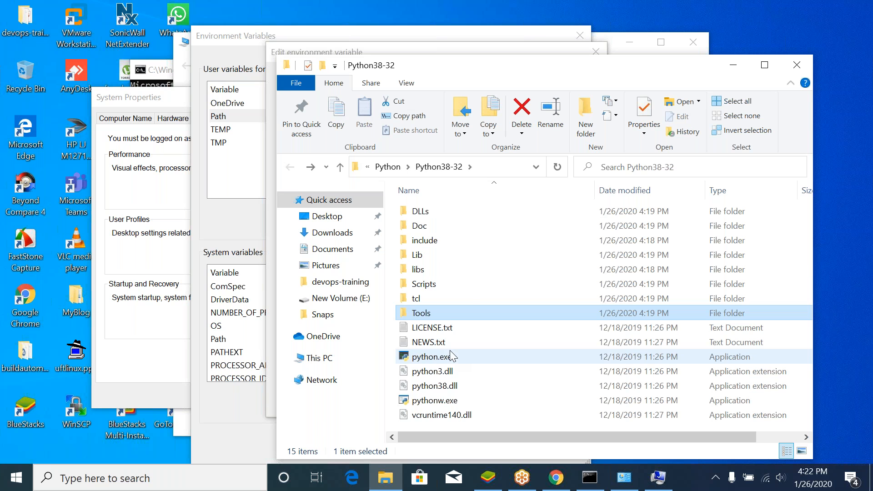
Open the Scripts subfolder of Python38-32, copy its folder path, and close the folder window
{"action": "left_click", "coordinate": [434, 285]}
{"action": "double_click", "coordinate": [434, 286]}
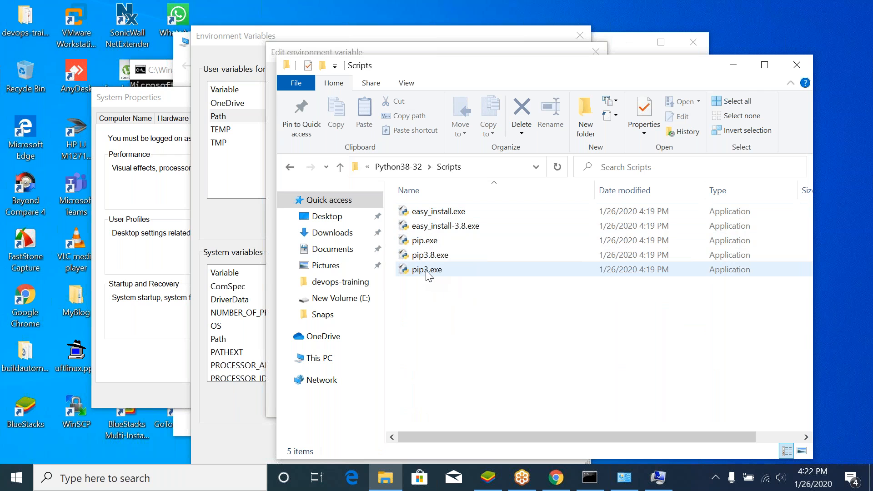
{"action": "left_click", "coordinate": [489, 169]}
{"action": "key", "text": "BackSpace"}
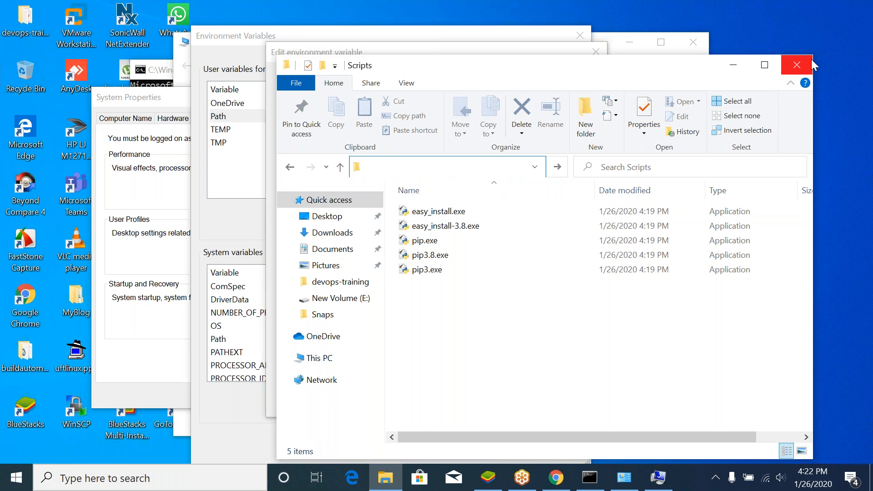
{"action": "left_click", "coordinate": [809, 60]}
Add the AppData\Local\Programs\Python\Python38-32\Scripts path as a new user Path entry, confirm all dialogs, and close the remaining windows
{"action": "double_click", "coordinate": [359, 136]}
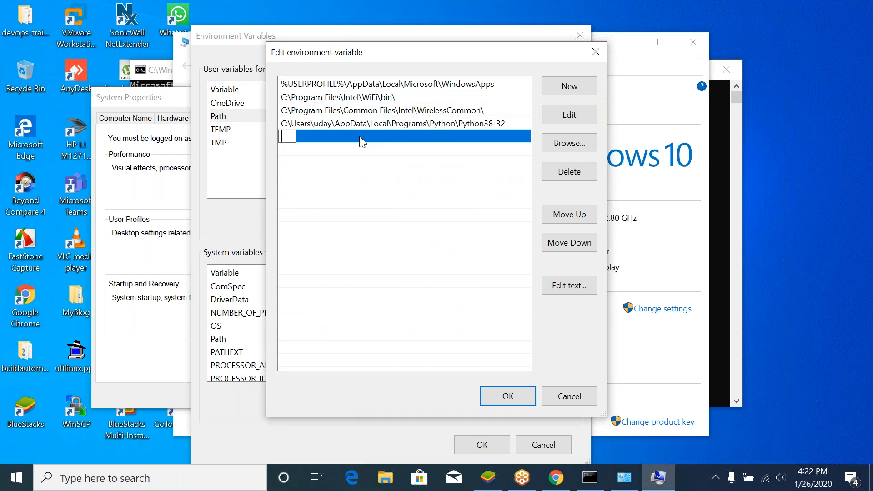
{"action": "type", "text": "C:\\Users\\uday\\AppData\\Local\\Programs\\Python\\Python38-32\\Scripts"}
{"action": "left_click", "coordinate": [358, 182]}
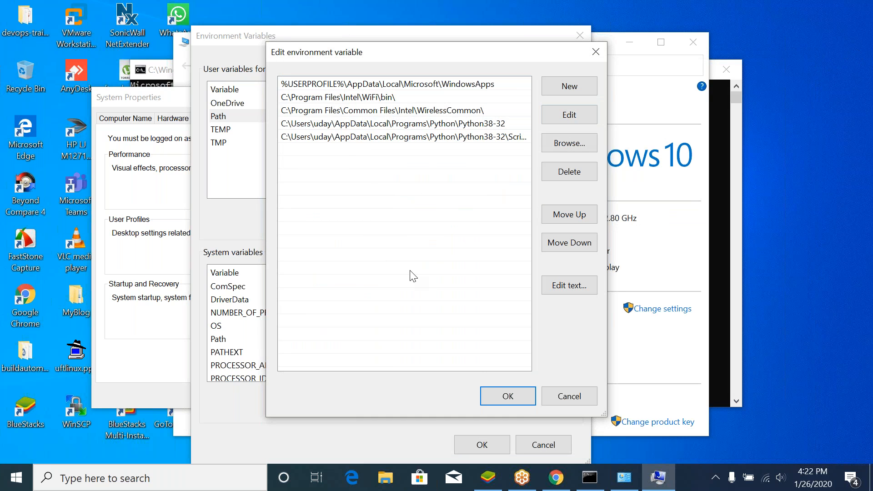
{"action": "left_click", "coordinate": [502, 396]}
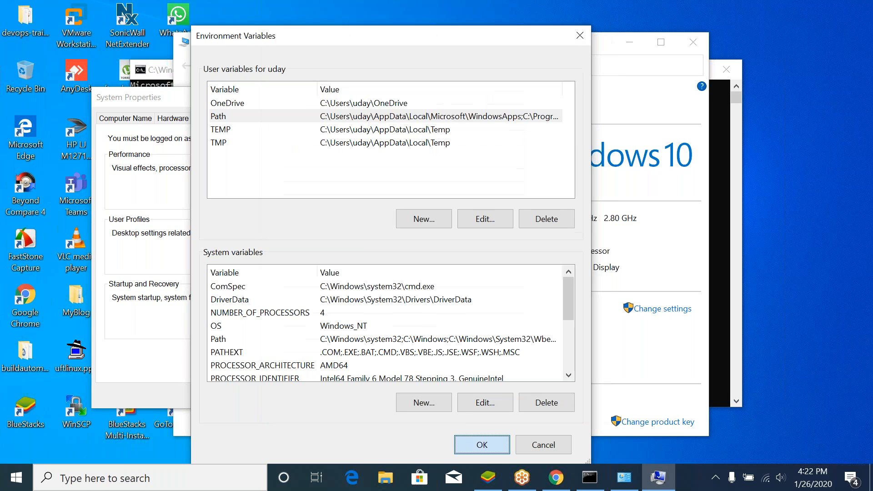
{"action": "left_click", "coordinate": [482, 445]}
{"action": "left_click", "coordinate": [229, 396]}
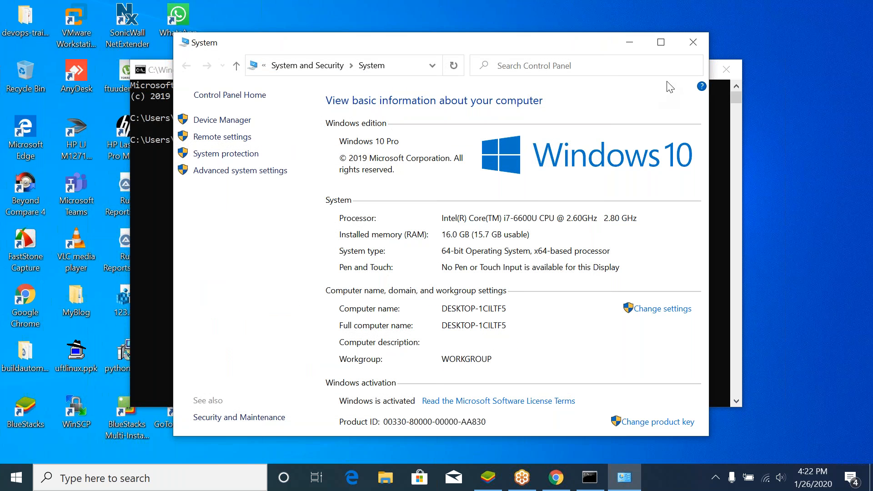
{"action": "left_click", "coordinate": [699, 43]}
{"action": "left_click", "coordinate": [725, 69]}
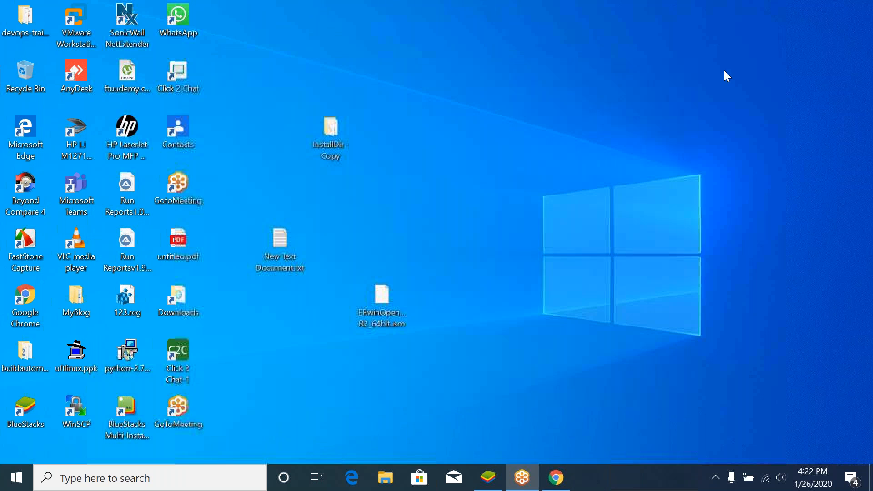
Test the python command in a new Command Prompt, and close both the Microsoft Store and the Command Prompt
{"action": "key", "text": "super+r"}
{"action": "key", "text": "Return"}
{"action": "type", "text": "pytho"}
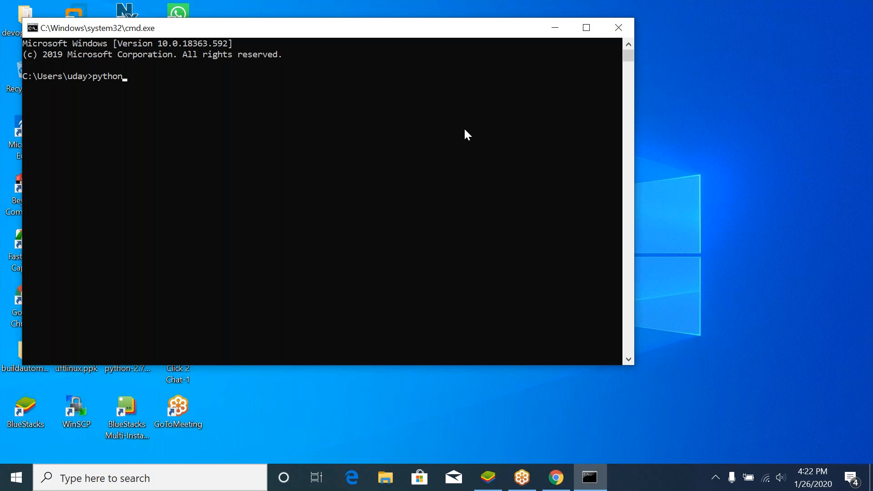
{"action": "type", "text": "n"}
{"action": "key", "text": "Return"}
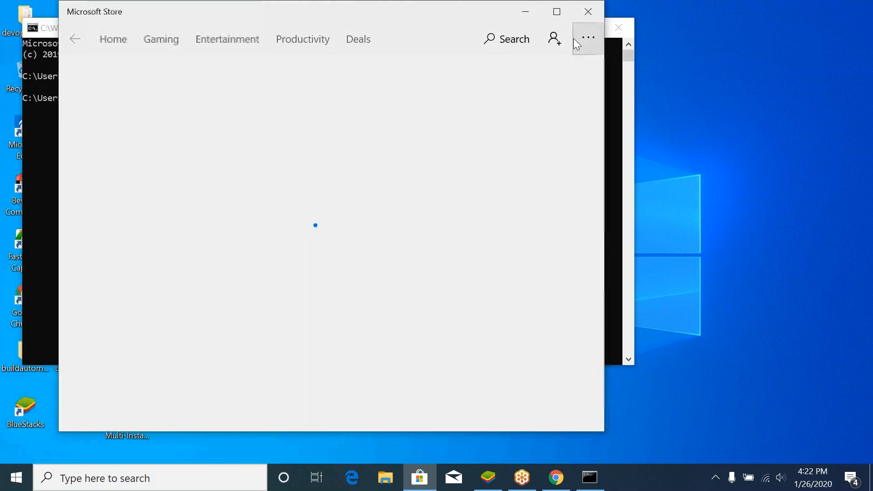
{"action": "left_click", "coordinate": [584, 15]}
{"action": "left_click", "coordinate": [618, 28]}
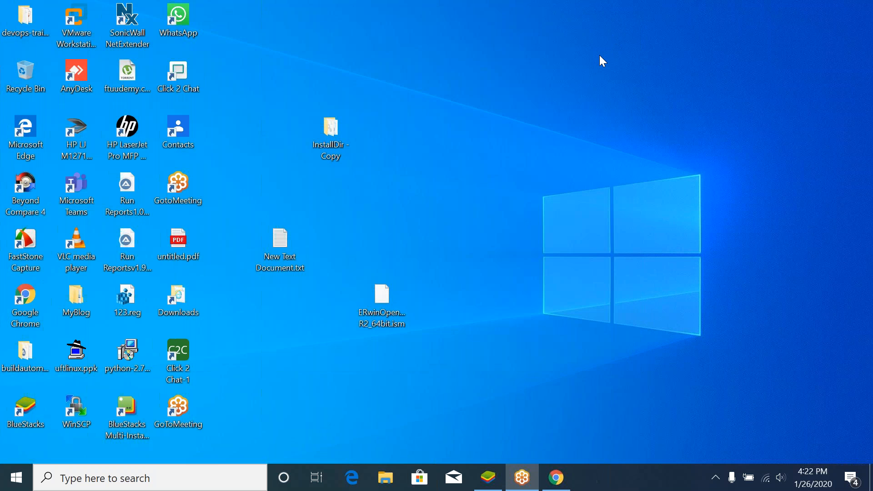
Open the system properties of This PC from a new File Explorer window
{"action": "key", "text": "super+e"}
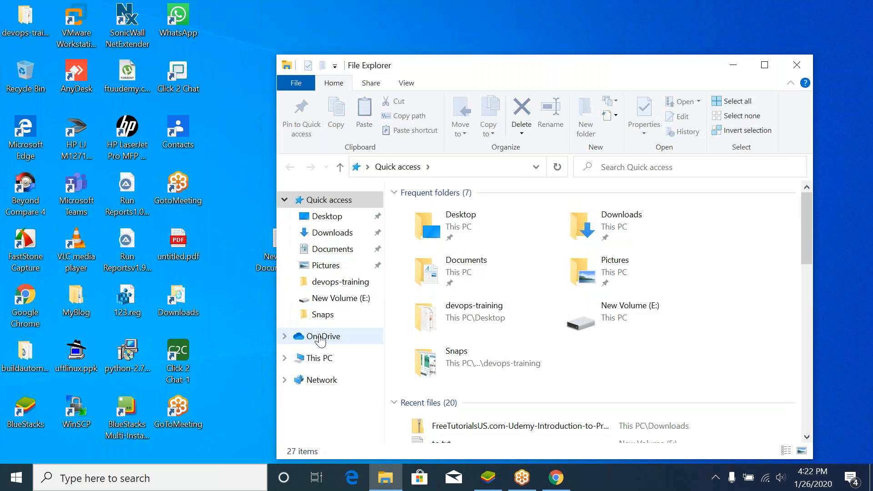
{"action": "right_click", "coordinate": [321, 339]}
{"action": "right_click", "coordinate": [303, 359]}
{"action": "left_click", "coordinate": [322, 353]}
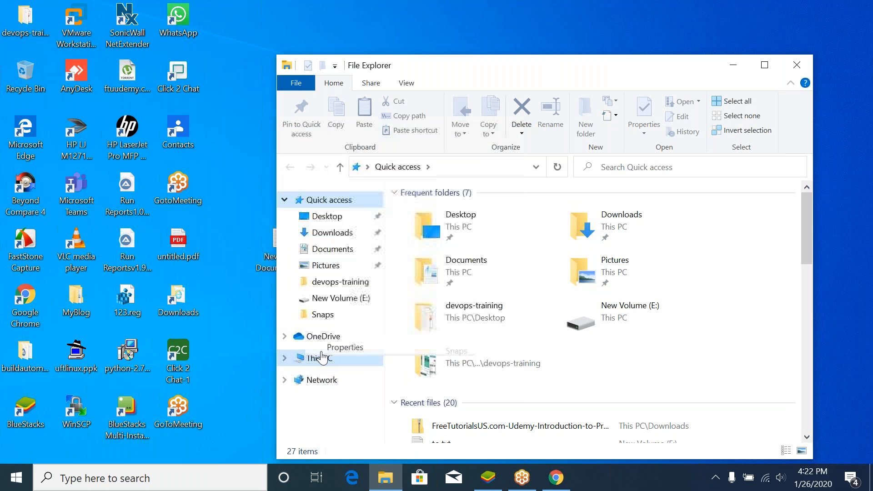
In a new Command Prompt, run echo %path% and where python to check which Python locations are used
{"action": "key", "text": "super+r"}
{"action": "key", "text": "Return"}
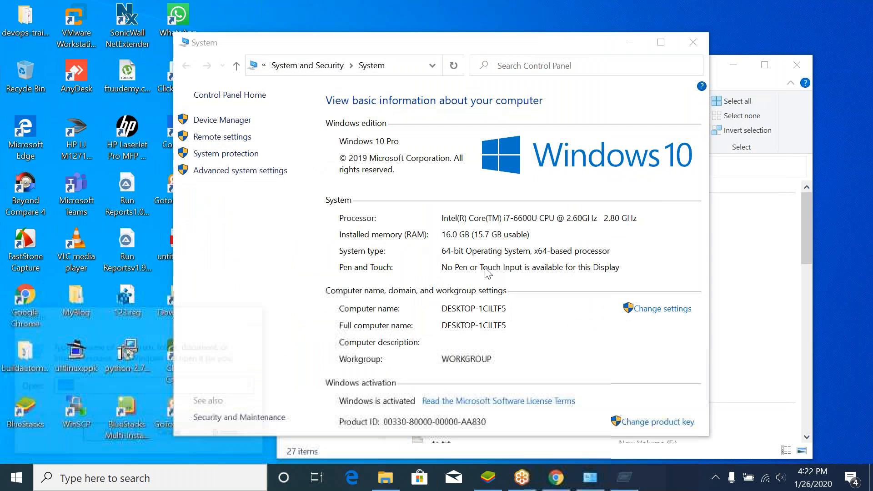
{"action": "type", "text": "echo %path"}
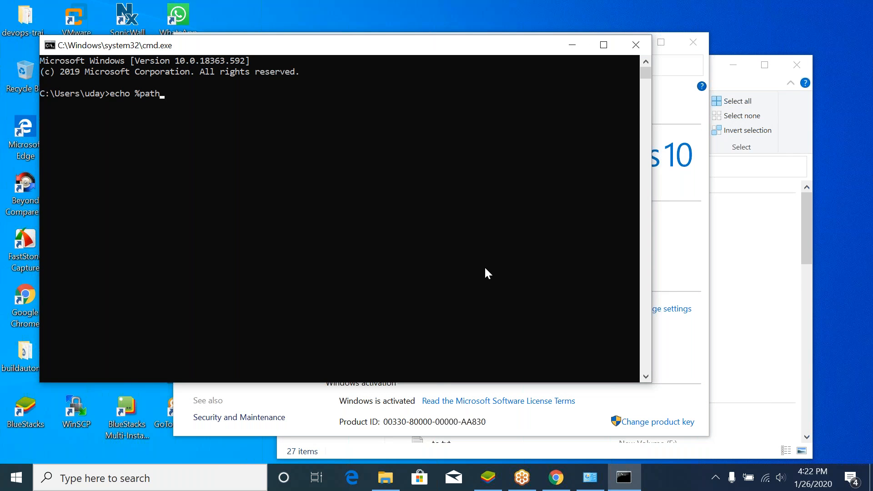
{"action": "type", "text": "%"}
{"action": "key", "text": "Return"}
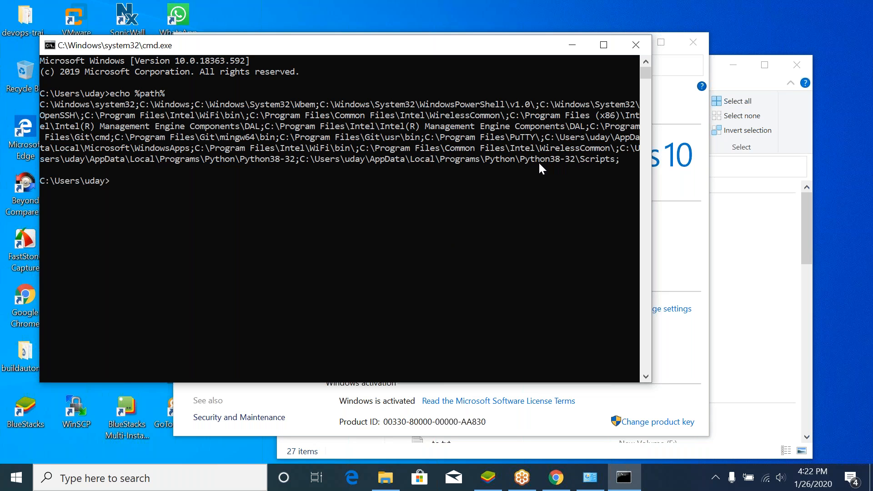
{"action": "type", "text": "where python"}
{"action": "key", "text": "Return"}
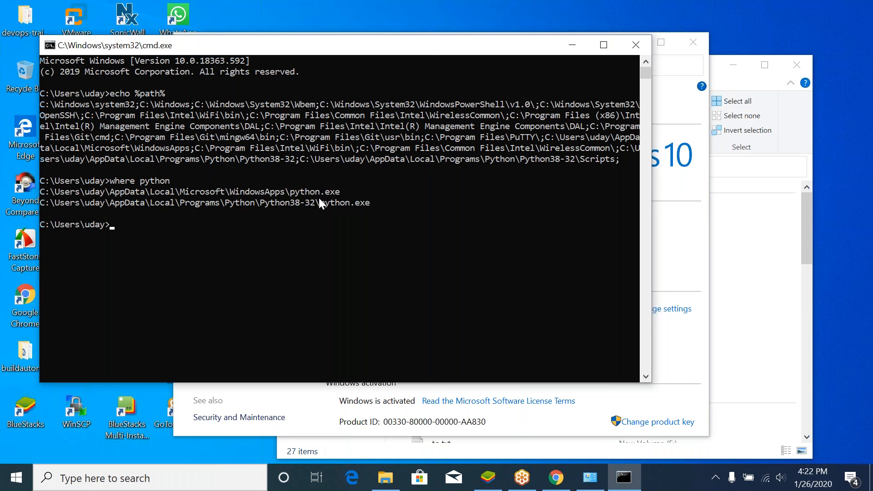
Copy the AppData\Local\Microsoft\WindowsApps folder path from the where output and open it through the Run dialog
{"action": "left_click", "coordinate": [296, 192]}
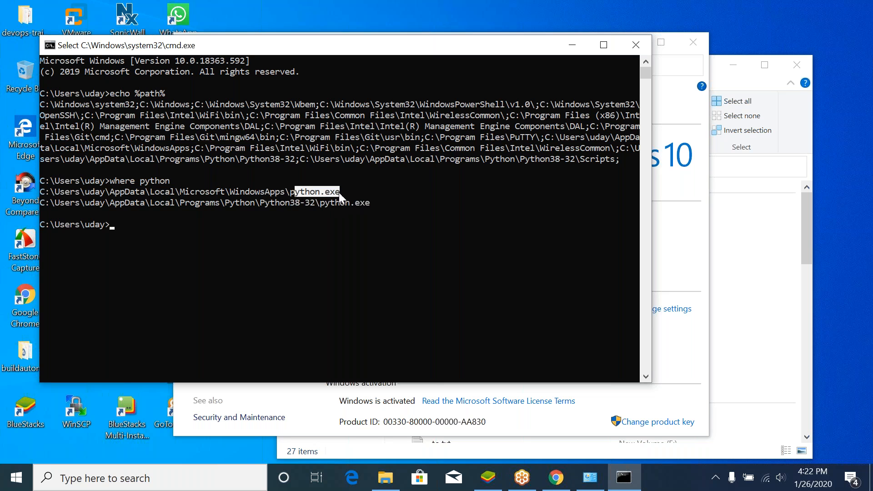
{"action": "left_click_drag", "start_coordinate": [274, 190], "coordinate": [202, 189]}
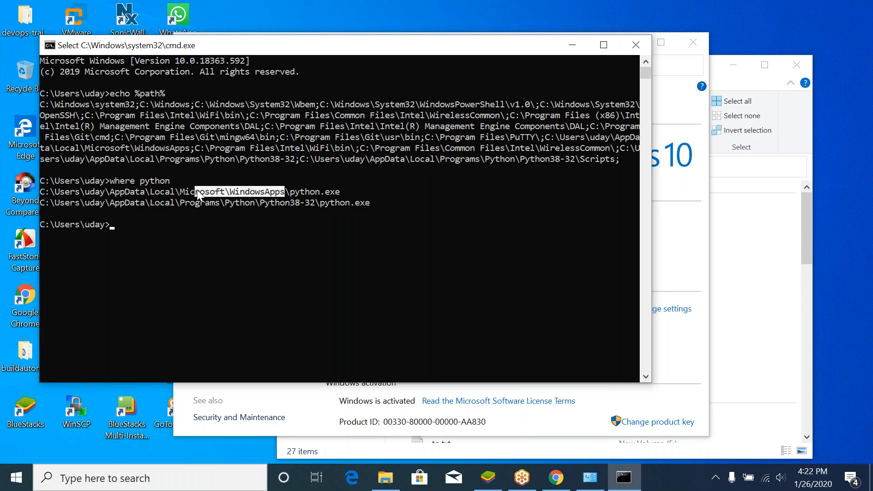
{"action": "key", "text": "super+r"}
{"action": "left_click", "coordinate": [292, 195]}
{"action": "left_click_drag", "start_coordinate": [287, 192], "coordinate": [45, 193]}
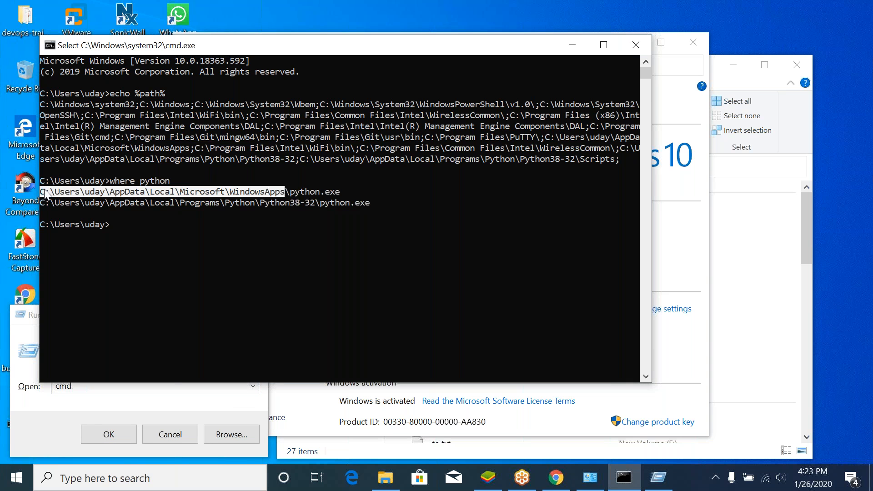
{"action": "key", "text": "ctrl+c"}
{"action": "left_click", "coordinate": [98, 387]}
{"action": "key", "text": "ctrl+v"}
{"action": "key", "text": "Return"}
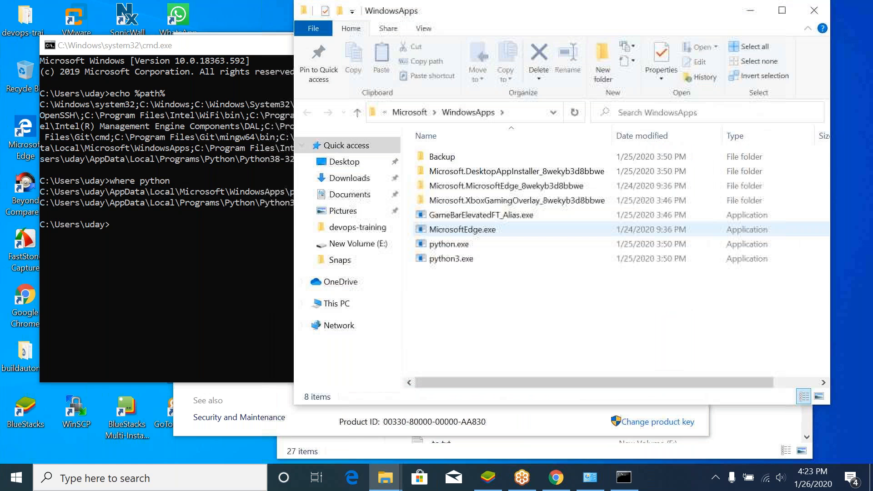
Launch python.exe from the WindowsApps folder, close the Microsoft Store, and examine the Python38-32 line in the Command Prompt
{"action": "left_click", "coordinate": [458, 247]}
{"action": "double_click", "coordinate": [456, 247]}
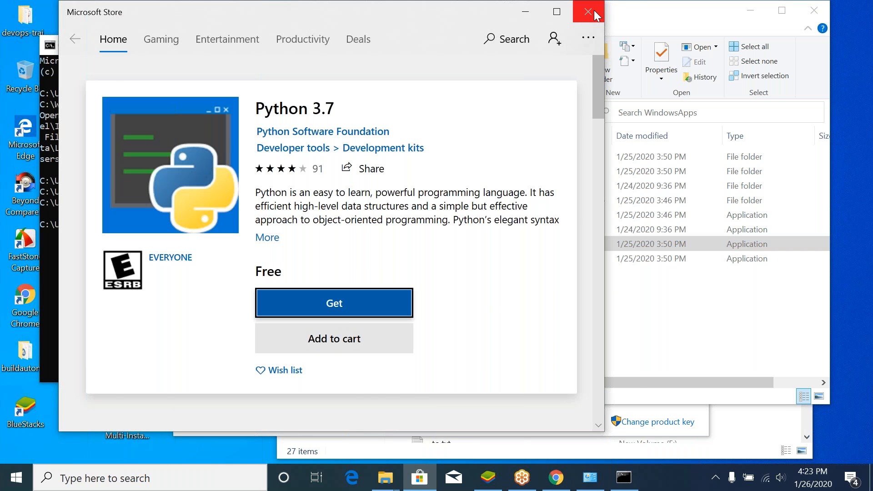
{"action": "left_click", "coordinate": [589, 12]}
{"action": "left_click", "coordinate": [244, 235]}
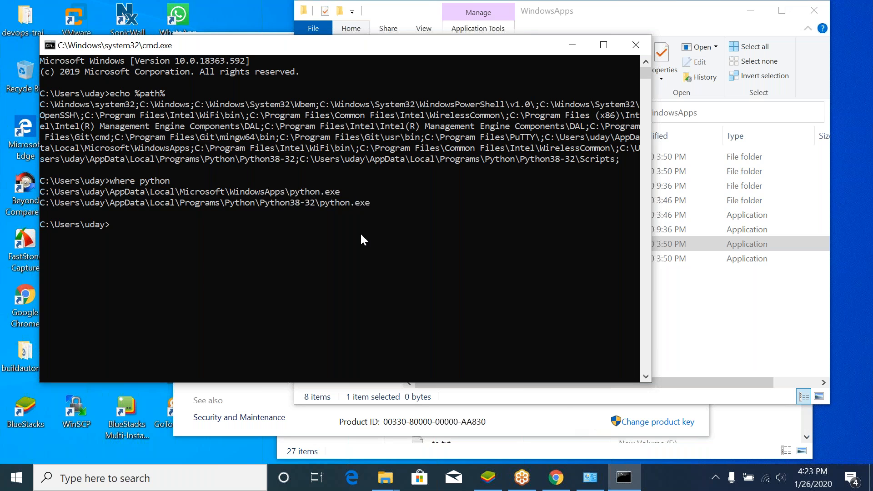
{"action": "left_click_drag", "start_coordinate": [369, 203], "coordinate": [281, 206]}
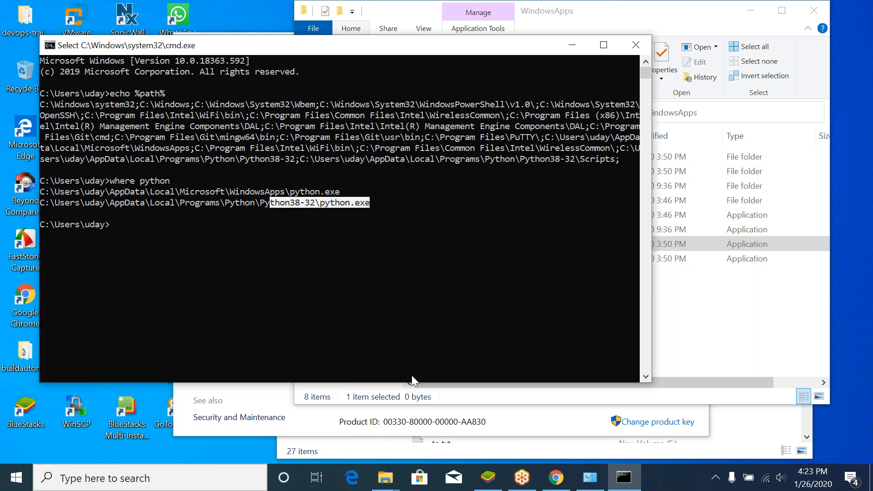
Move the %USERPROFILE%\AppData\Local\Microsoft\WindowsApps entry below both Python38-32 entries in the user Path variable and confirm all dialogs
{"action": "left_click", "coordinate": [390, 433]}
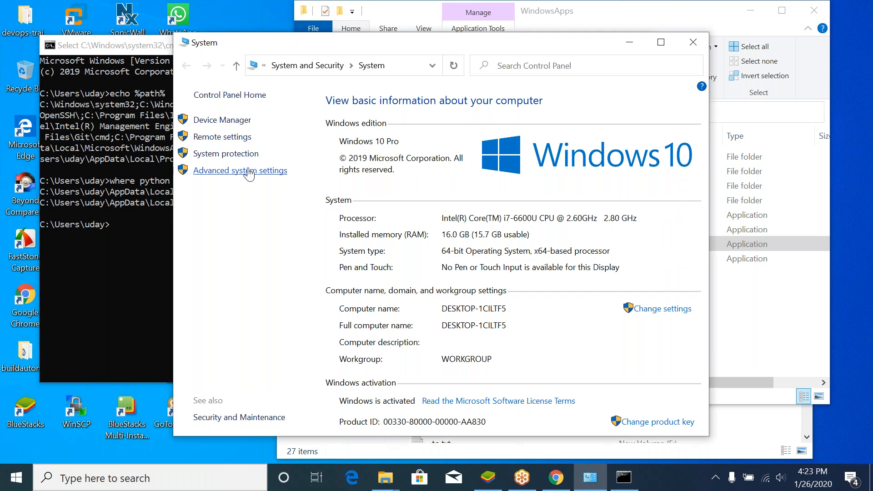
{"action": "left_click", "coordinate": [269, 171]}
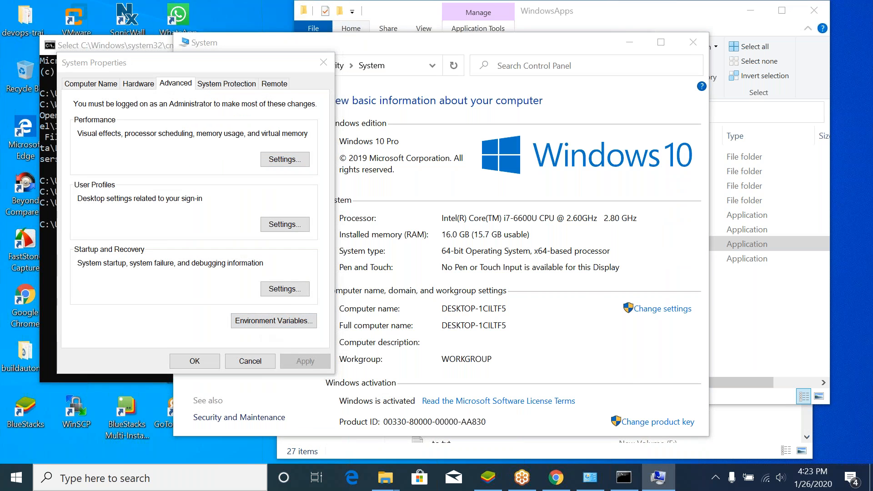
{"action": "left_click", "coordinate": [260, 321]}
{"action": "double_click", "coordinate": [364, 95]}
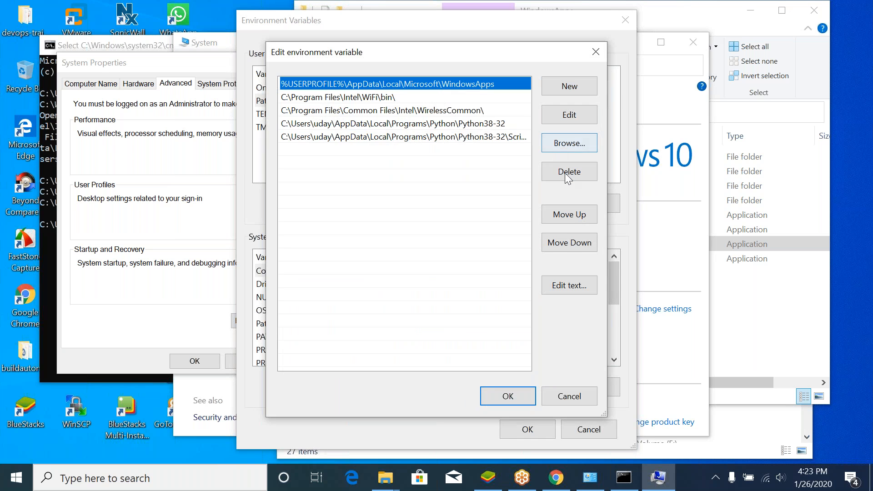
{"action": "left_click", "coordinate": [562, 240]}
{"action": "left_click", "coordinate": [562, 239]}
{"action": "left_click", "coordinate": [563, 240]}
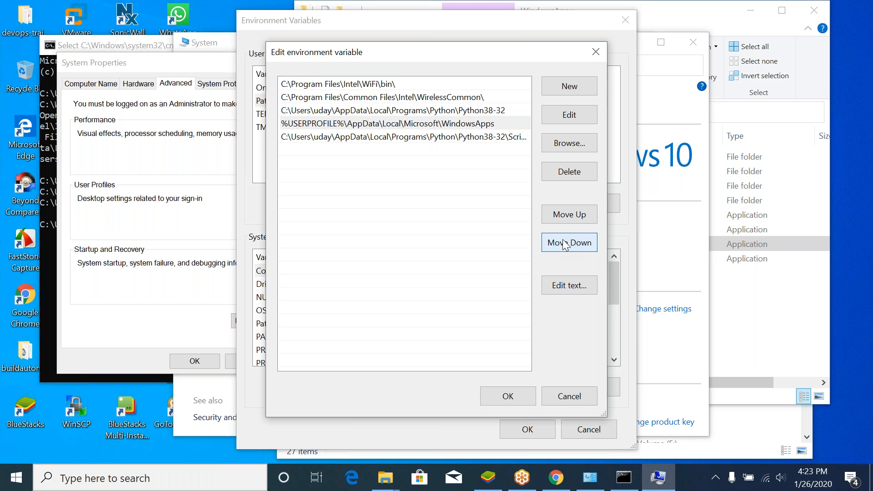
{"action": "left_click", "coordinate": [563, 239]}
{"action": "left_click", "coordinate": [500, 397]}
{"action": "left_click", "coordinate": [527, 429]}
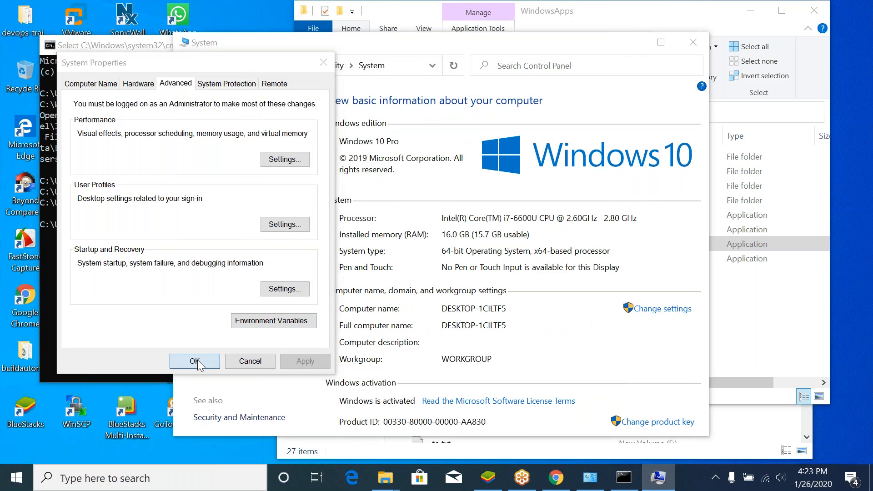
{"action": "left_click", "coordinate": [195, 361]}
Close the open File Explorer, System and Command Prompt windows
{"action": "left_click", "coordinate": [728, 46]}
{"action": "left_click", "coordinate": [812, 10]}
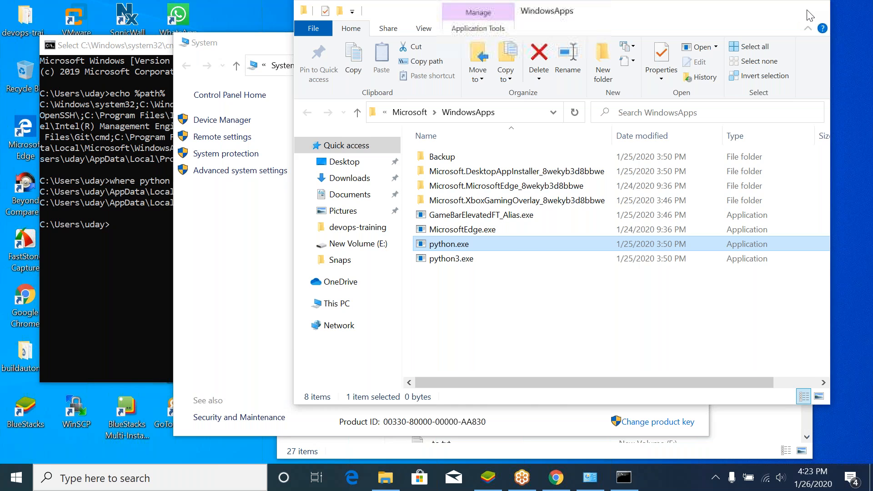
{"action": "left_click", "coordinate": [696, 36]}
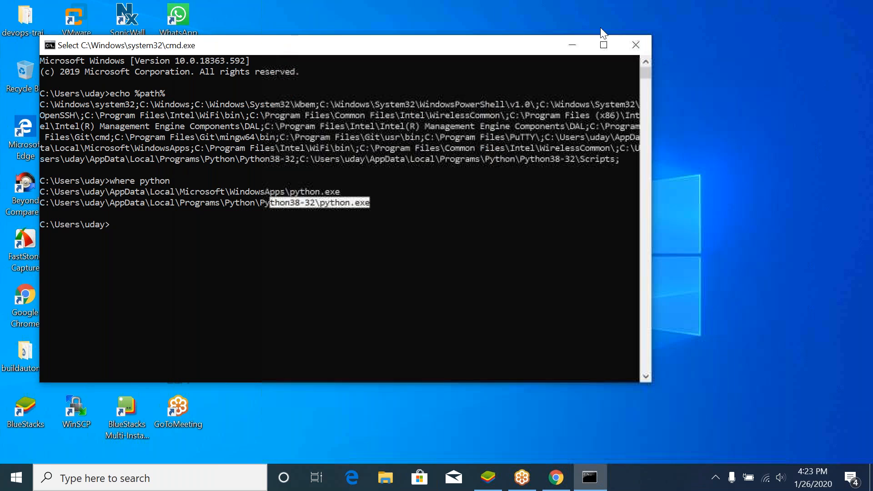
{"action": "left_click", "coordinate": [637, 44]}
In a new Command Prompt, start the interpreter with python and leave it with exit()
{"action": "key", "text": "super+r"}
{"action": "key", "text": "Return"}
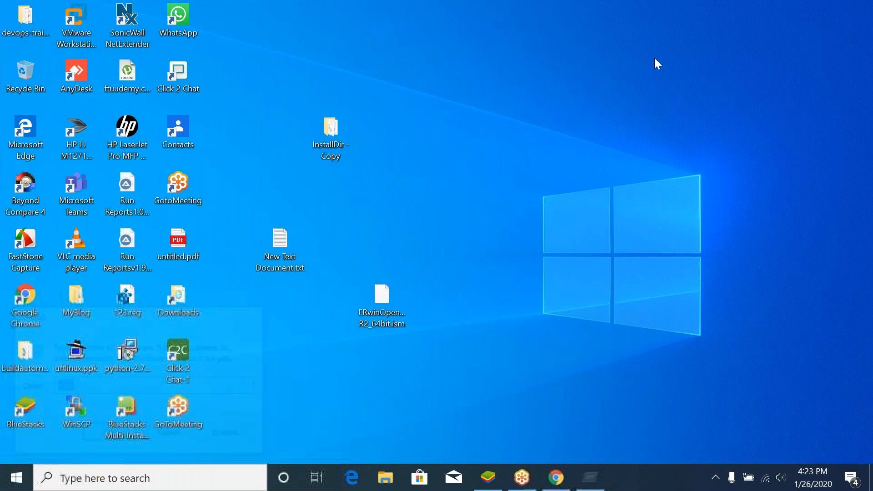
{"action": "type", "text": "python"}
{"action": "key", "text": "Return"}
{"action": "type", "text": "exit()"}
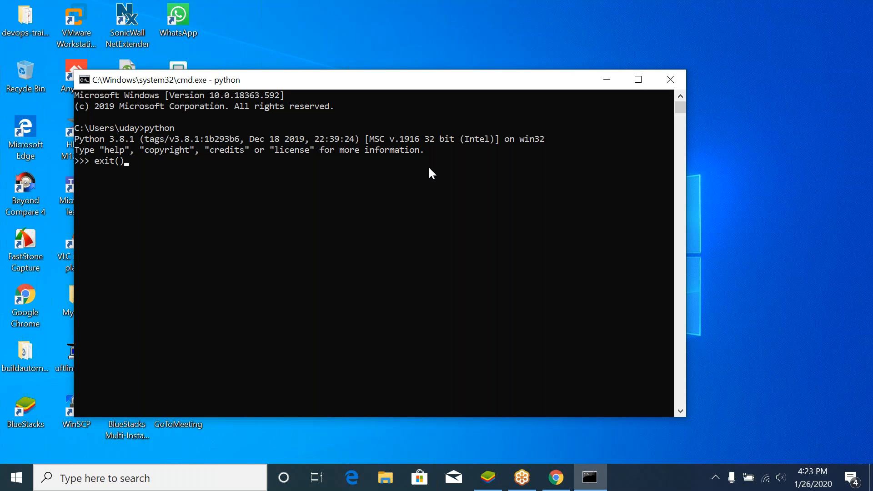
{"action": "key", "text": "Return"}
Check the installed Python version with python --version
{"action": "type", "text": "python "}
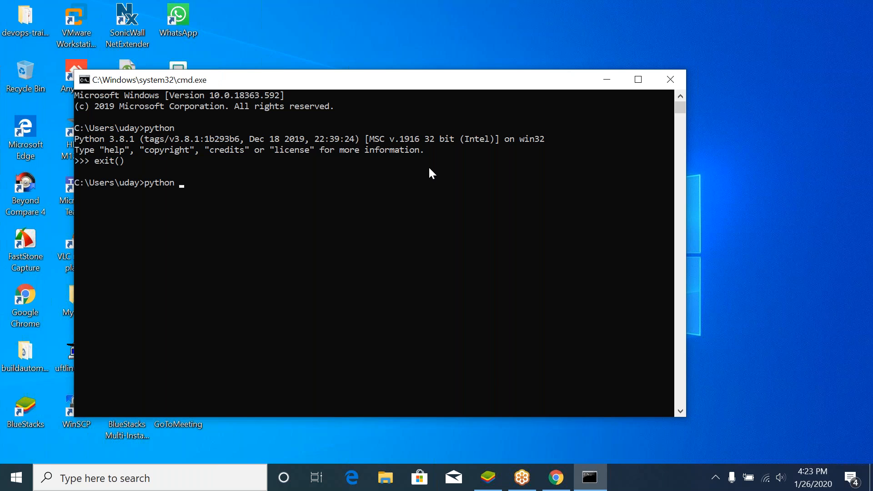
{"action": "type", "text": "--version"}
{"action": "key", "text": "Return"}
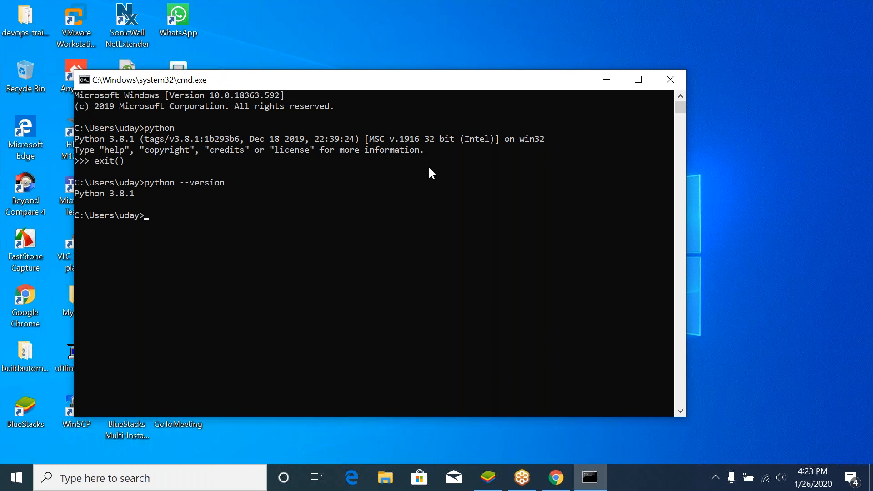
Reduce the recalled version command to python and run it to start the interpreter again
{"action": "key", "text": "Up"}
{"action": "key", "text": "BackSpace"}
{"action": "key", "text": "BackSpace"}
{"action": "key", "text": "BackSpace"}
{"action": "key", "text": "BackSpace"}
{"action": "key", "text": "BackSpace"}
{"action": "key", "text": "BackSpace"}
{"action": "key", "text": "BackSpace"}
{"action": "key", "text": "BackSpace"}
{"action": "key", "text": "BackSpace"}
{"action": "key", "text": "BackSpace"}
{"action": "key", "text": "Return"}
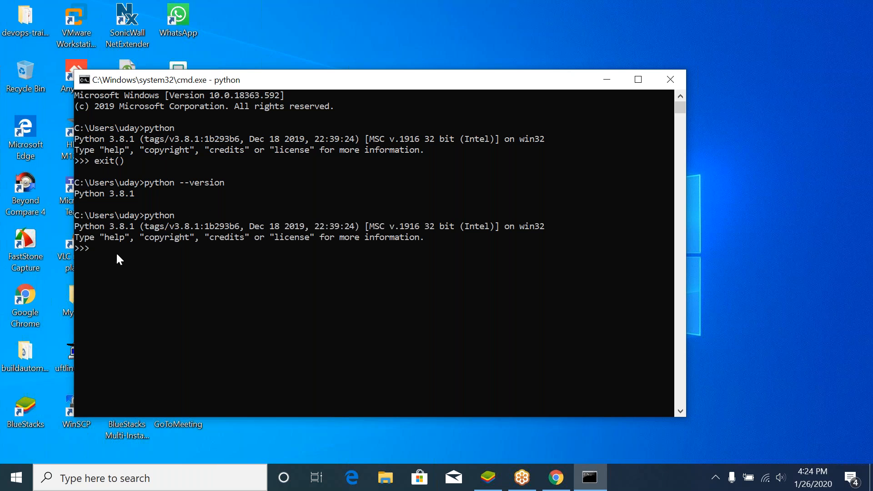
At the Python prompt, try echo "sadasd", and run print("ASdasd") in its place
{"action": "type", "text": "echo \"sadasd"}
{"action": "key", "text": "Return"}
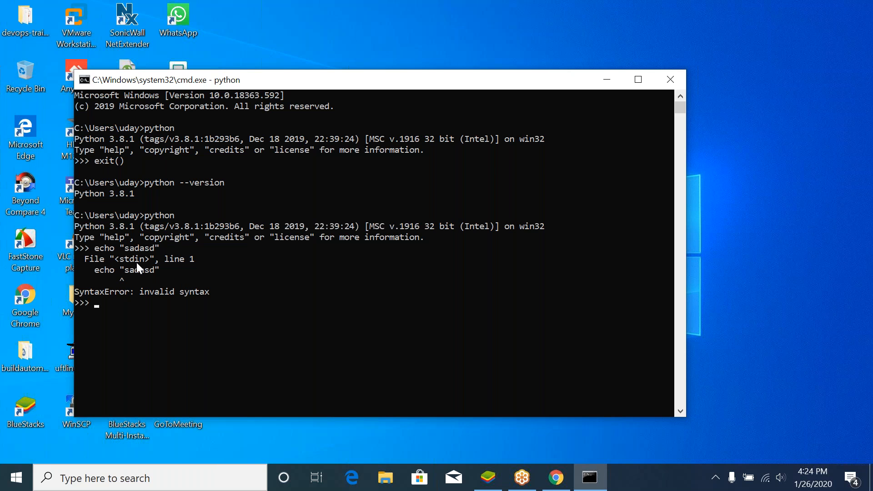
{"action": "key", "text": "Up"}
{"action": "key", "text": "BackSpace"}
{"action": "key", "text": "BackSpace"}
{"action": "key", "text": "BackSpace"}
{"action": "key", "text": "BackSpace"}
{"action": "key", "text": "BackSpace"}
{"action": "key", "text": "BackSpace"}
{"action": "key", "text": "BackSpace"}
{"action": "key", "text": "BackSpace"}
{"action": "key", "text": "BackSpace"}
{"action": "key", "text": "BackSpace"}
{"action": "key", "text": "BackSpace"}
{"action": "key", "text": "BackSpace"}
{"action": "key", "text": "BackSpace"}
{"action": "type", "text": "print(sdas"}
{"action": "key", "text": "BackSpace"}
{"action": "key", "text": "BackSpace"}
{"action": "key", "text": "BackSpace"}
{"action": "key", "text": "BackSpace"}
{"action": "type", "text": "\"ASdasd\")"}
{"action": "key", "text": "Return"}
Leave the Python interpreter with exit() and move the Command Prompt window aside
{"action": "type", "text": "exit()"}
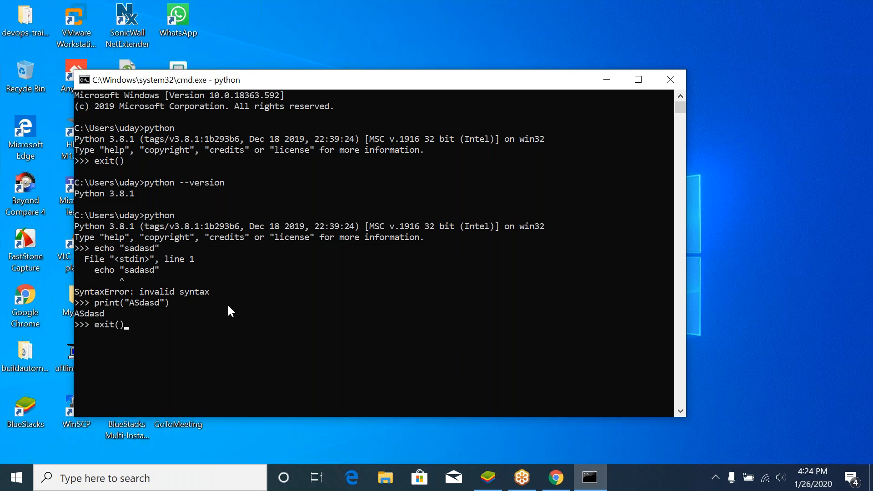
{"action": "key", "text": "Return"}
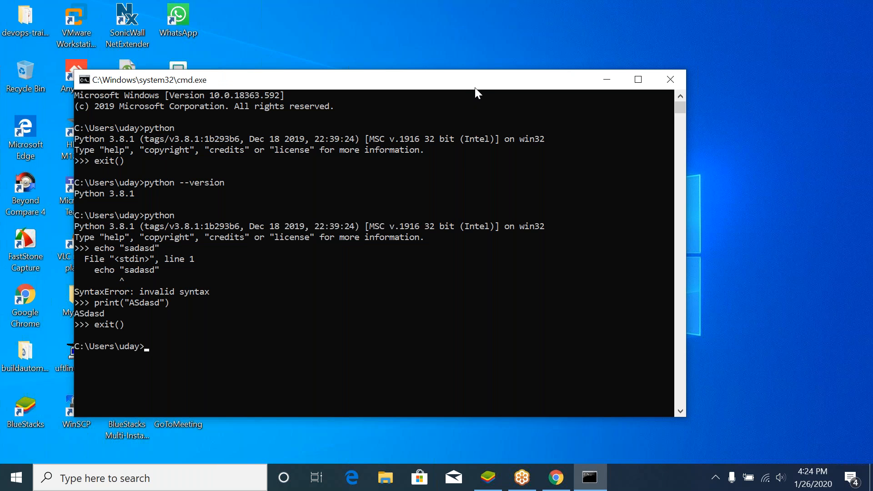
{"action": "left_click_drag", "start_coordinate": [474, 87], "coordinate": [594, 76]}
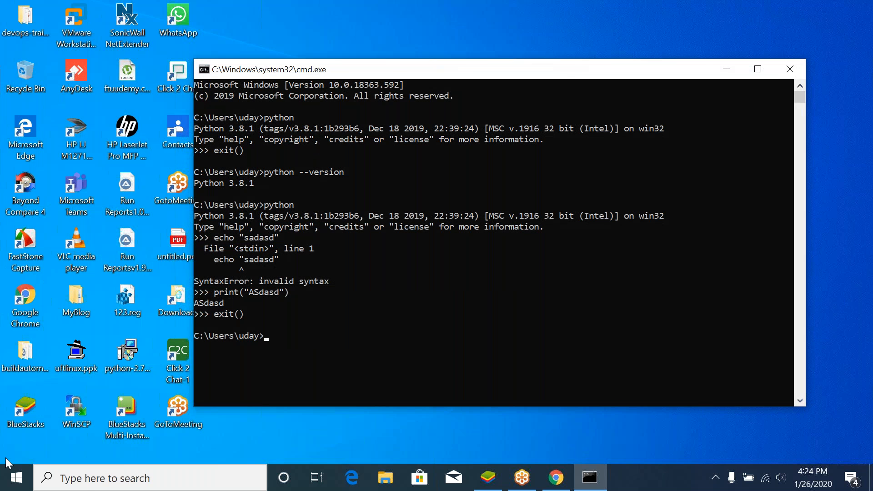
Search for IDLE and launch the Python 3.8.1 Shell, close the Command Prompt, and move the shell clear of the desktop icons
{"action": "key", "text": "super"}
{"action": "type", "text": "idl"}
{"action": "left_click", "coordinate": [171, 150]}
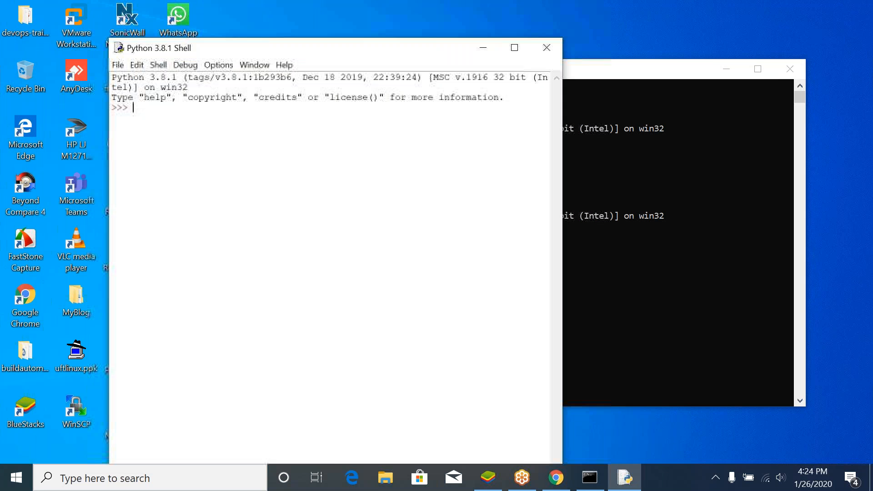
{"action": "left_click", "coordinate": [796, 70]}
{"action": "left_click_drag", "start_coordinate": [317, 53], "coordinate": [531, 45]}
Create a new file in IDLE and move its untitled editor window beside the shell
{"action": "left_click", "coordinate": [332, 57]}
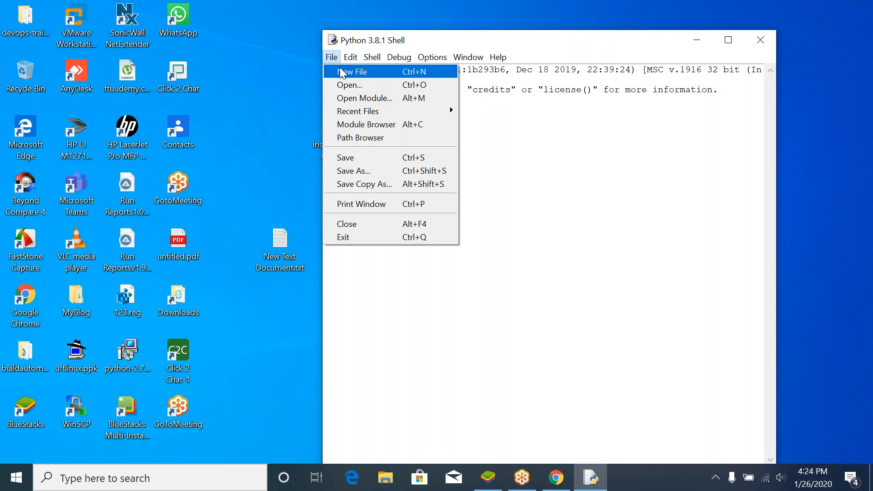
{"action": "left_click", "coordinate": [341, 72]}
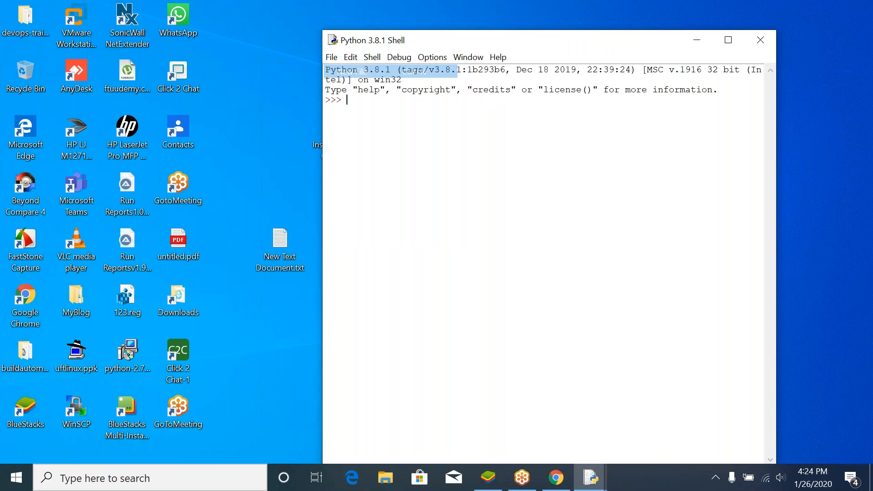
{"action": "left_click_drag", "start_coordinate": [224, 53], "coordinate": [687, 63]}
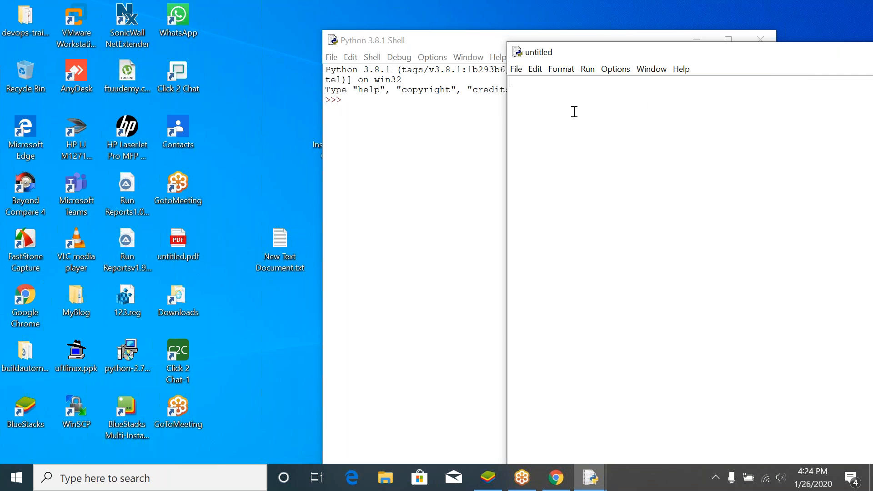
Write the line print("hello sir") in the untitled editor file
{"action": "type", "text": "print()"}
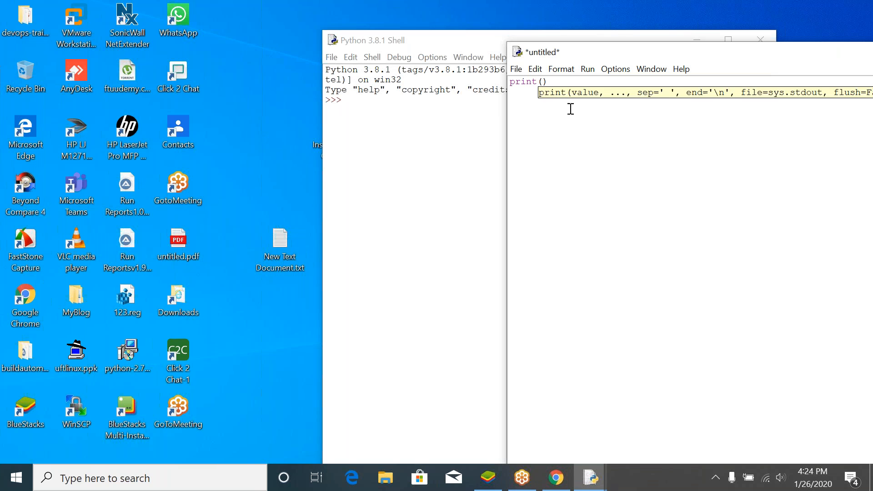
{"action": "type", "text": "\"\""}
{"action": "key", "text": "Left"}
{"action": "type", "text": "hello sir"}
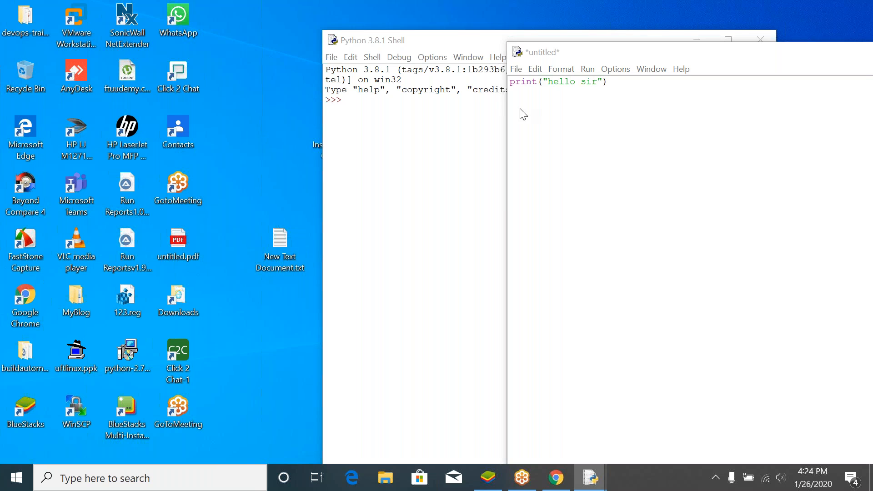
Save the script to the Desktop as sdfdsf.py and select its icon there
{"action": "key", "text": "ctrl+s"}
{"action": "left_click", "coordinate": [491, 180]}
{"action": "left_click", "coordinate": [555, 328]}
{"action": "type", "text": "sdfdsf.py"}
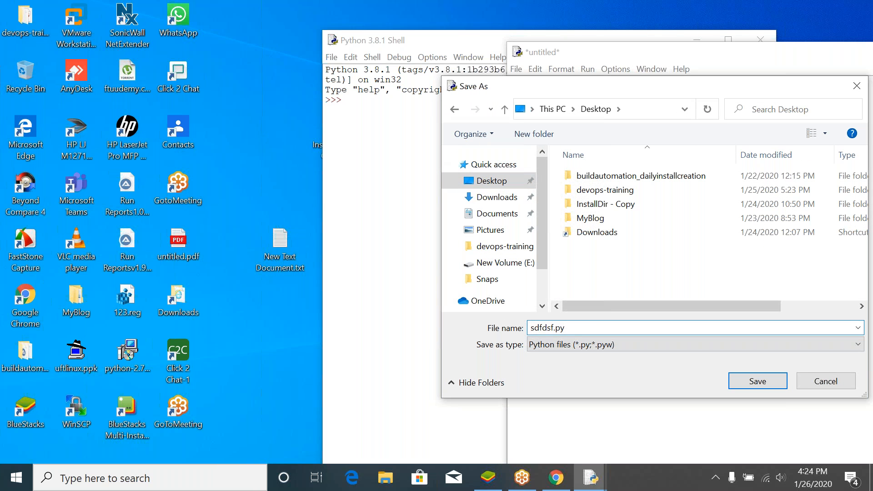
{"action": "key", "text": "Return"}
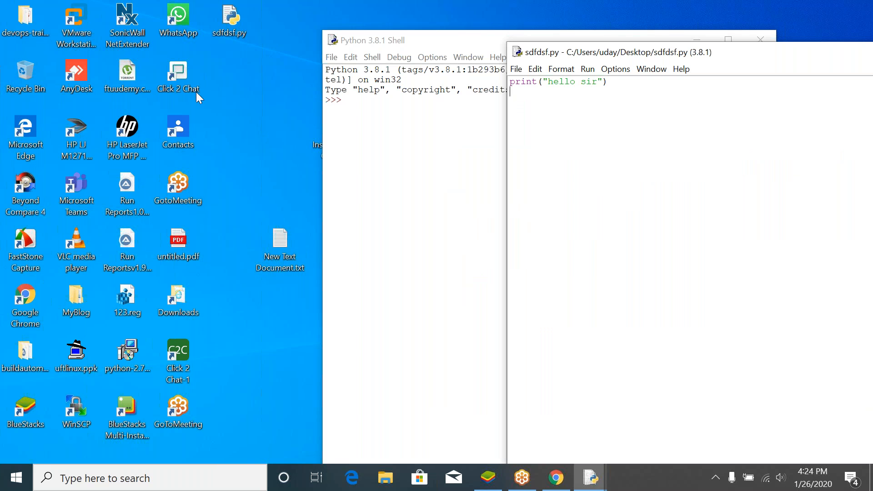
{"action": "left_click", "coordinate": [218, 22]}
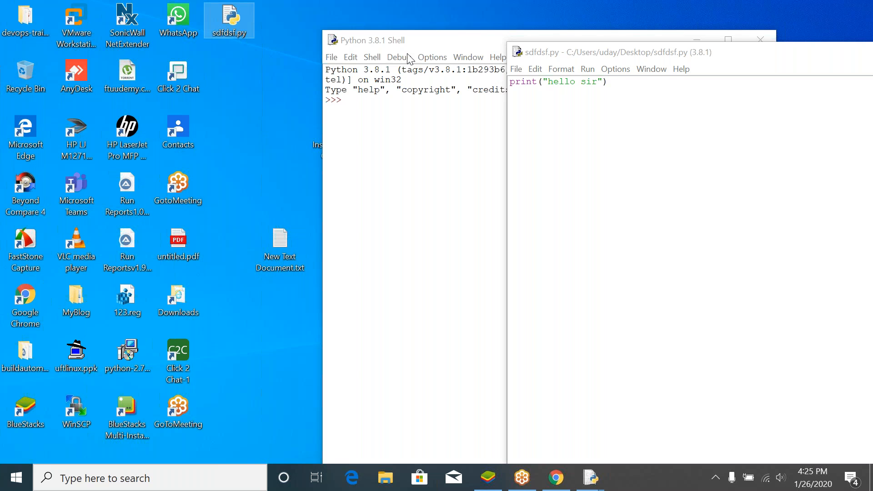
Run the sdfdsf.py script as a module from its editor window
{"action": "left_click", "coordinate": [530, 55]}
{"action": "left_click", "coordinate": [592, 69]}
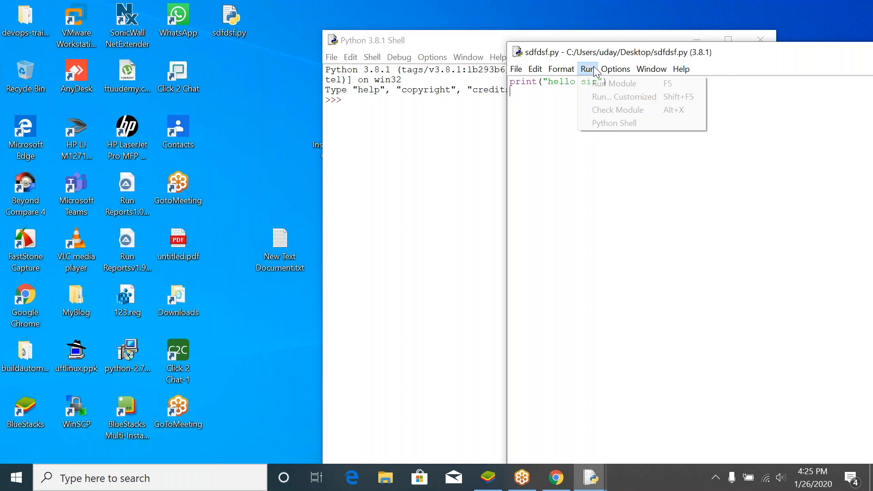
{"action": "left_click", "coordinate": [614, 83]}
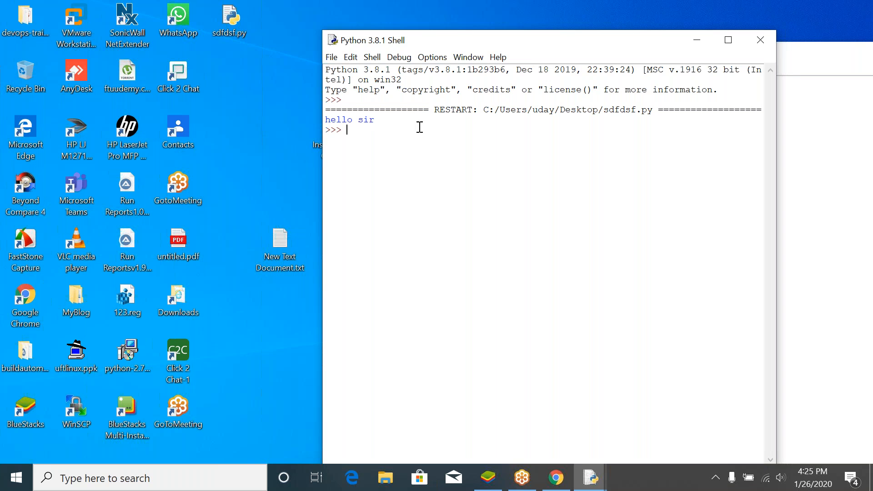
Rearrange the shell and editor windows to compare the script with its output in the Python Shell
{"action": "left_click", "coordinate": [812, 120]}
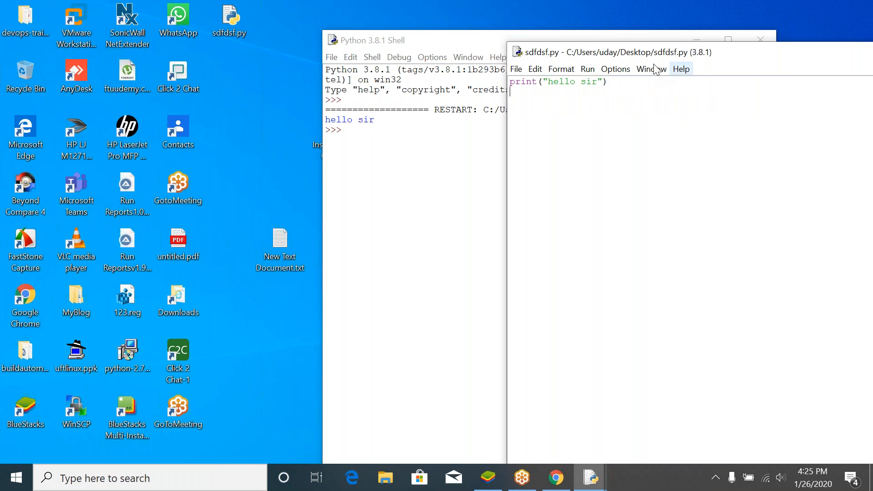
{"action": "left_click_drag", "start_coordinate": [462, 45], "coordinate": [239, 113]}
{"action": "left_click", "coordinate": [608, 97]}
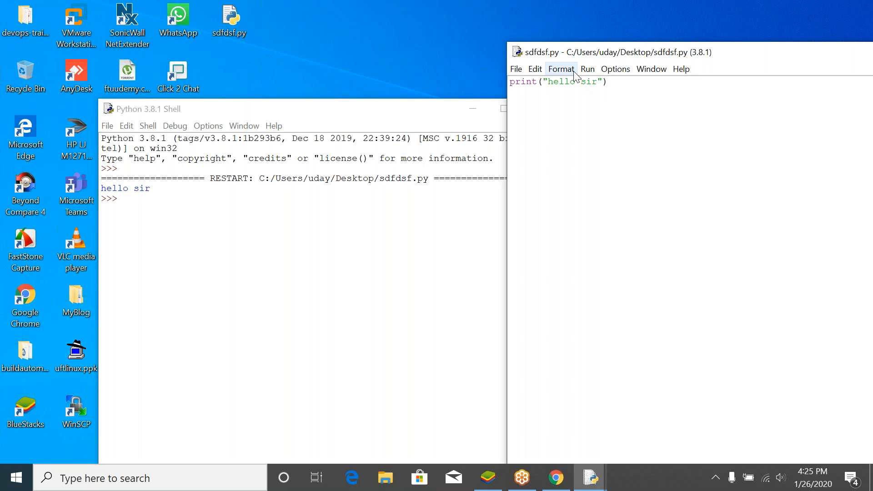
{"action": "left_click_drag", "start_coordinate": [302, 109], "coordinate": [521, 115]}
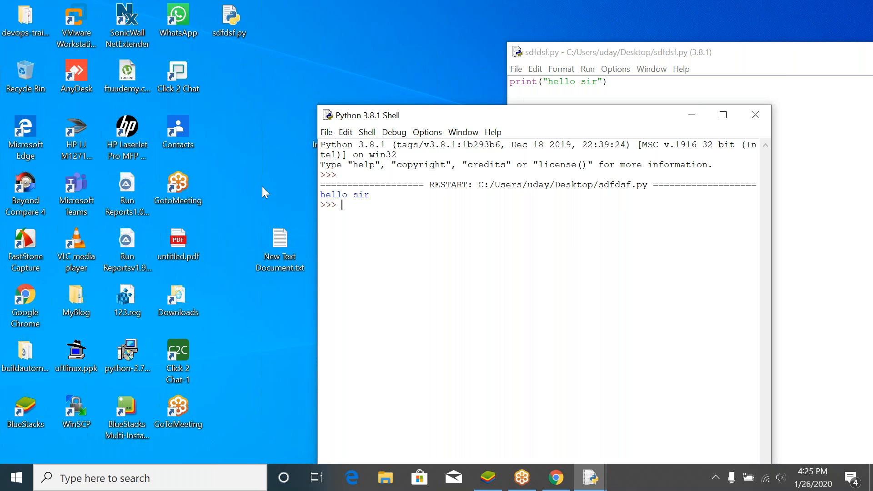
{"action": "left_click", "coordinate": [494, 482]}
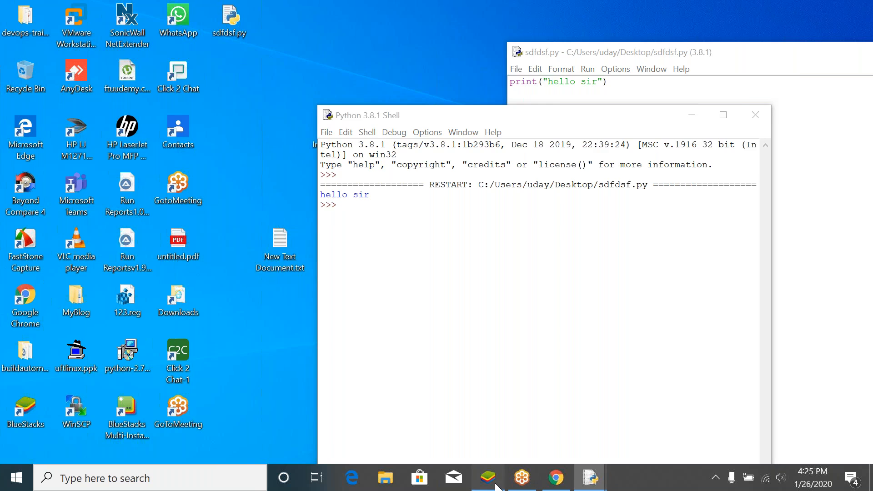
{"action": "left_click", "coordinate": [495, 483]}
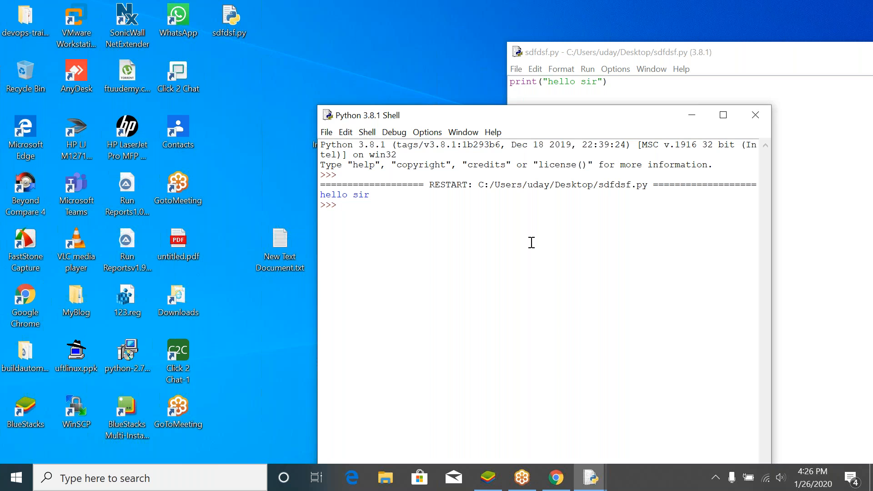
{"action": "left_click", "coordinate": [533, 13]}
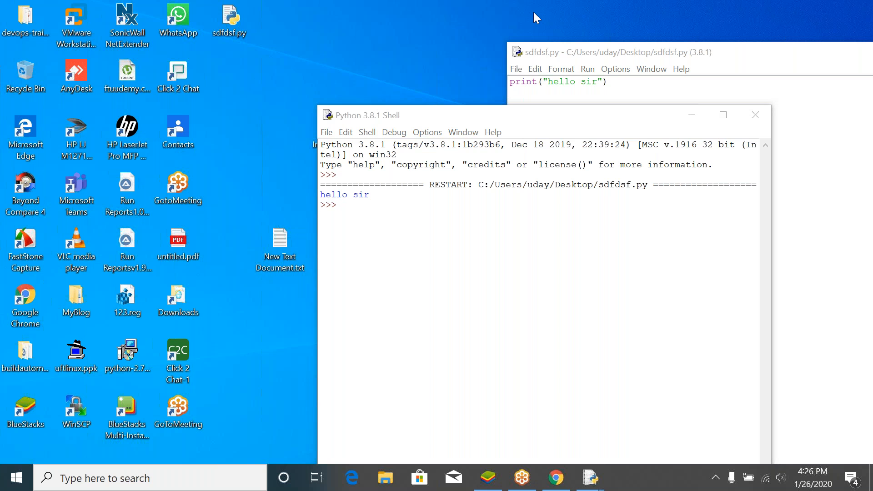